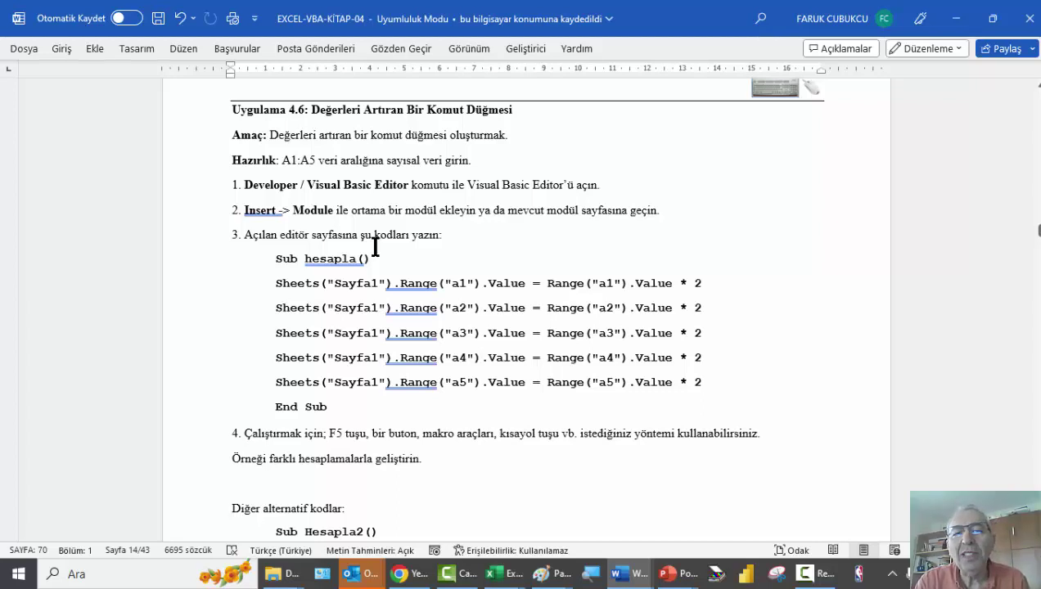
# Review the Range sample code in the tutorial document, then return to Excel.
pyautogui.doubleClick(418, 333)
pyautogui.scroll(-1, 377, 320)
pyautogui.click(376, 321)
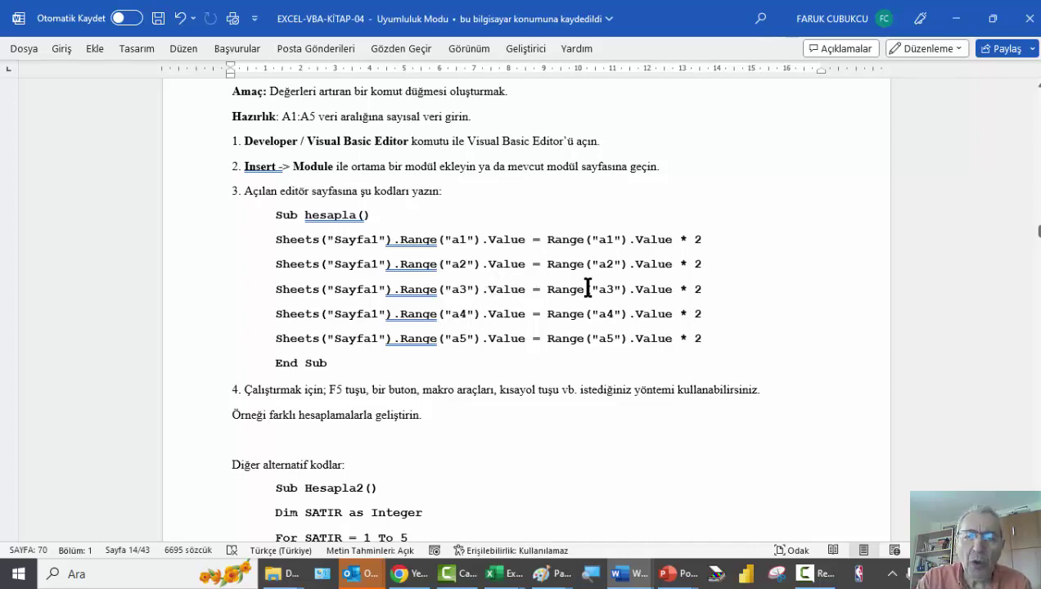
pyautogui.scroll(-3, 598, 285)
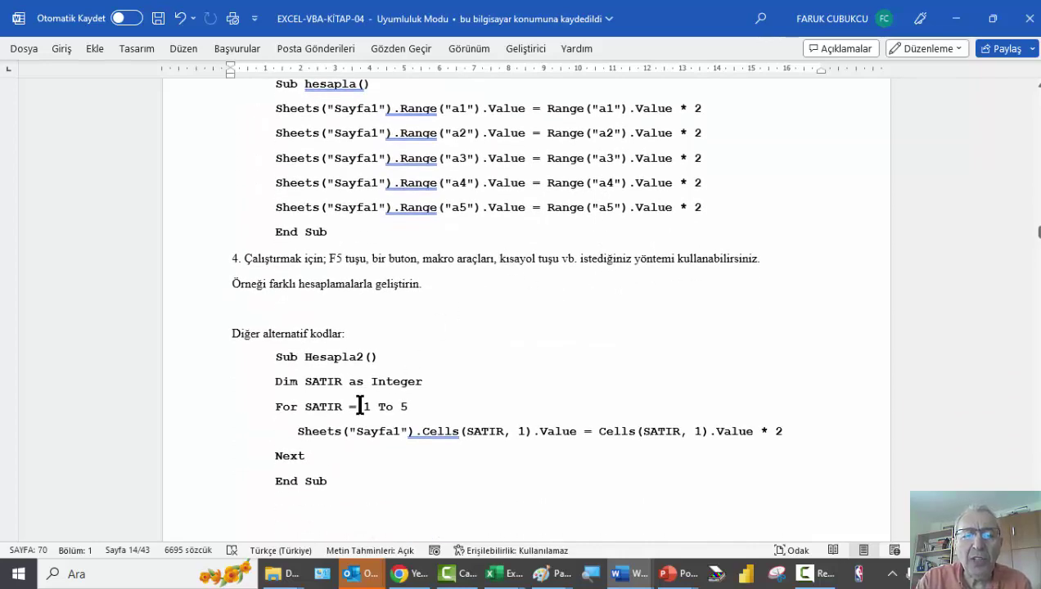
pyautogui.scroll(-3, 356, 407)
pyautogui.scroll(3, 356, 406)
pyautogui.scroll(5, 356, 407)
pyautogui.scroll(3, 357, 407)
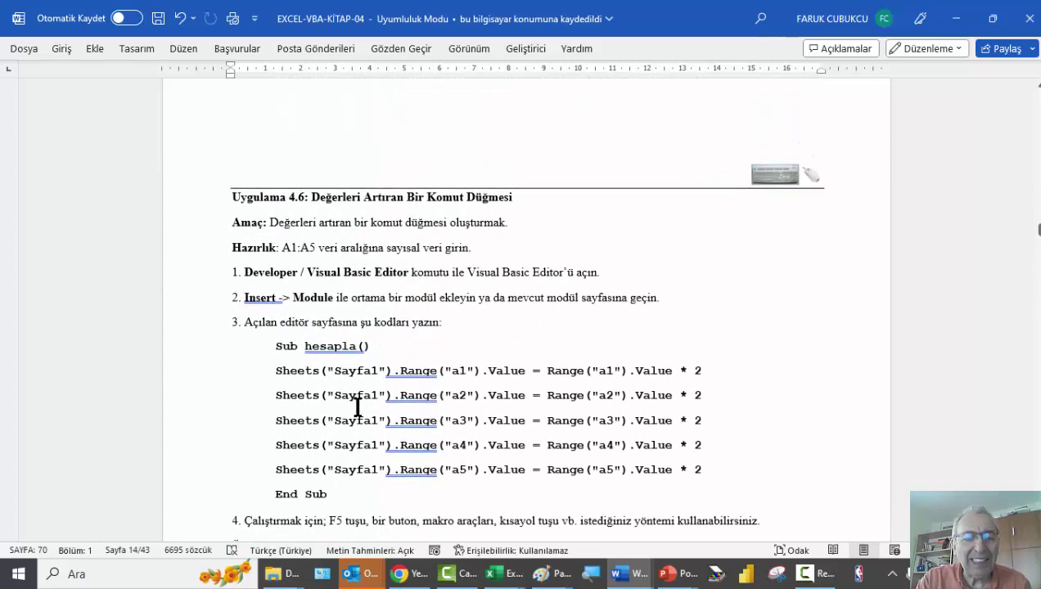
pyautogui.hotkey('alt', 'Tab')
pyautogui.hotkey('alt', 'Tab')
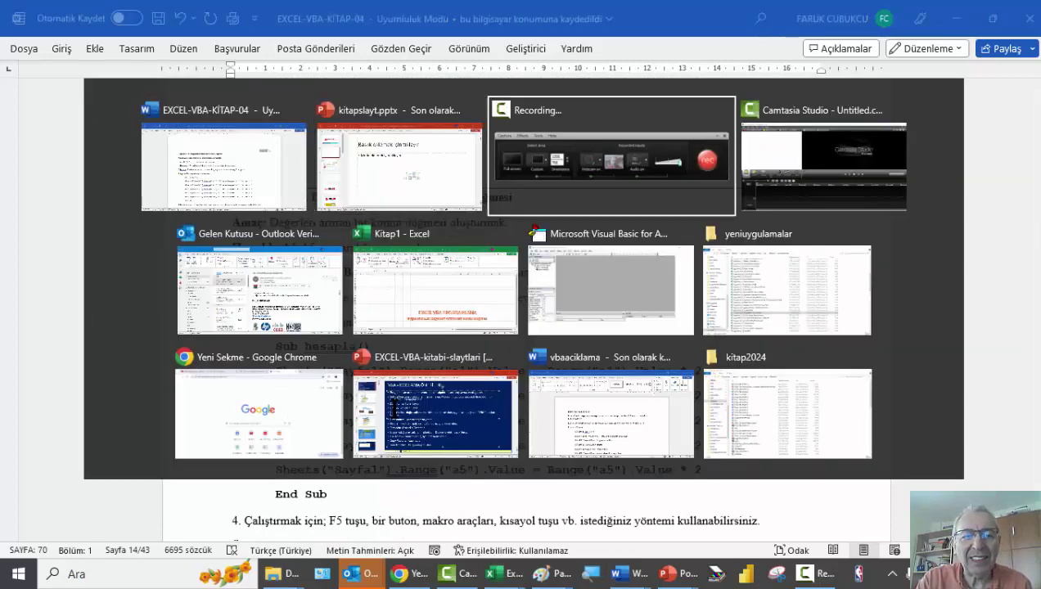
pyautogui.hotkey('alt', 'Tab')
pyautogui.hotkey('alt', 'Tab')
pyautogui.hotkey('alt', 'Tab')
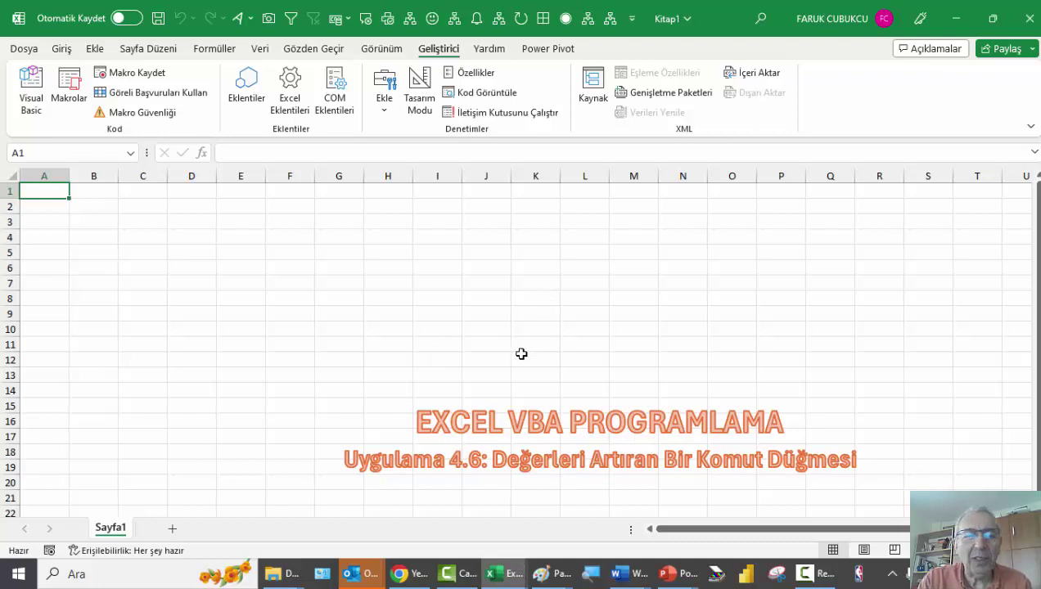
# Open the Visual Basic editor and insert a new module from Sayfa1's context menu.
pyautogui.click(31, 82)
pyautogui.rightClick(225, 271)
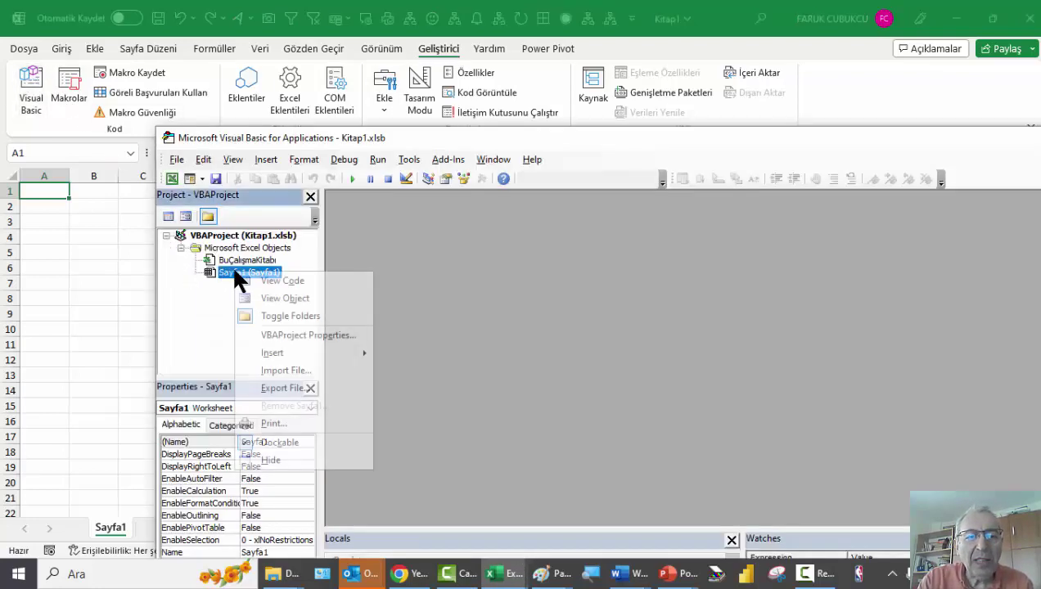
pyautogui.moveTo(317, 354)
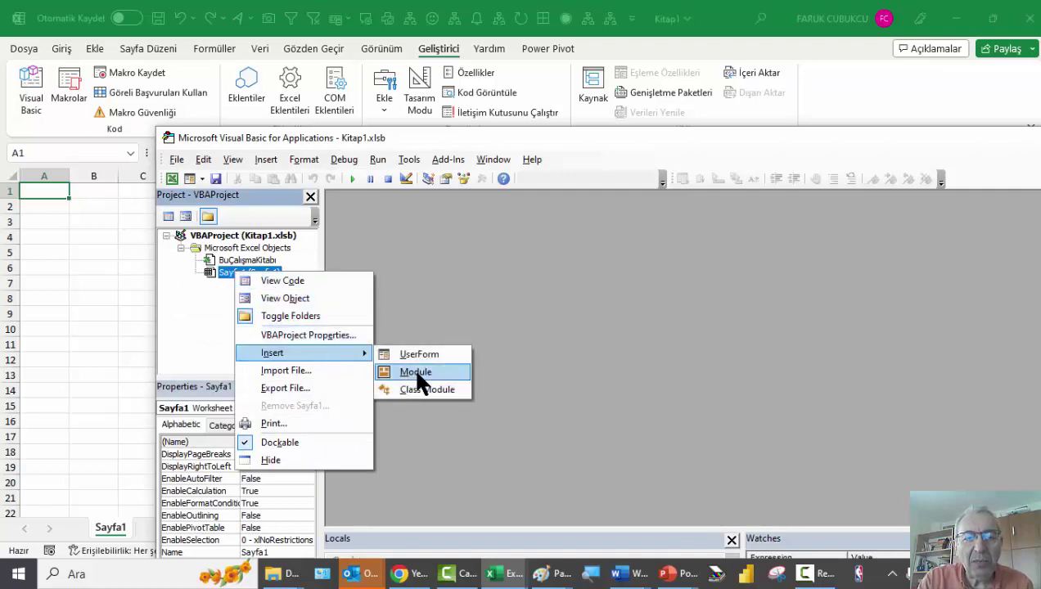
pyautogui.click(412, 366)
# Write Sub dene with the line ThisWorkbook.Sheets("Sayfa1").range("a1").value = using IntelliSense.
pyautogui.write('Sub')
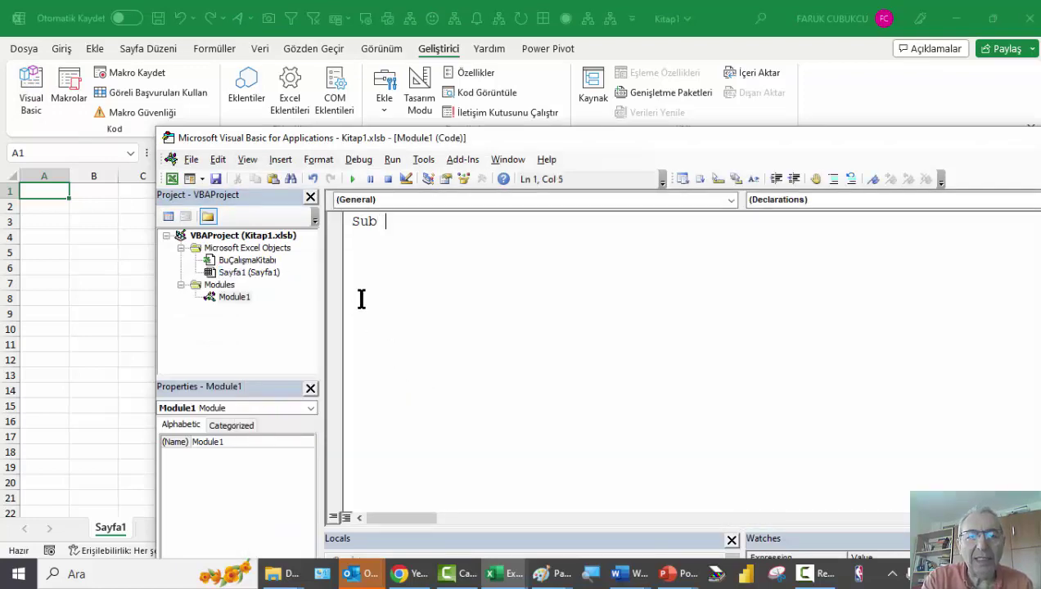
pyautogui.press('Return')
pyautogui.press('Return')
pyautogui.press('Return')
pyautogui.write('This')
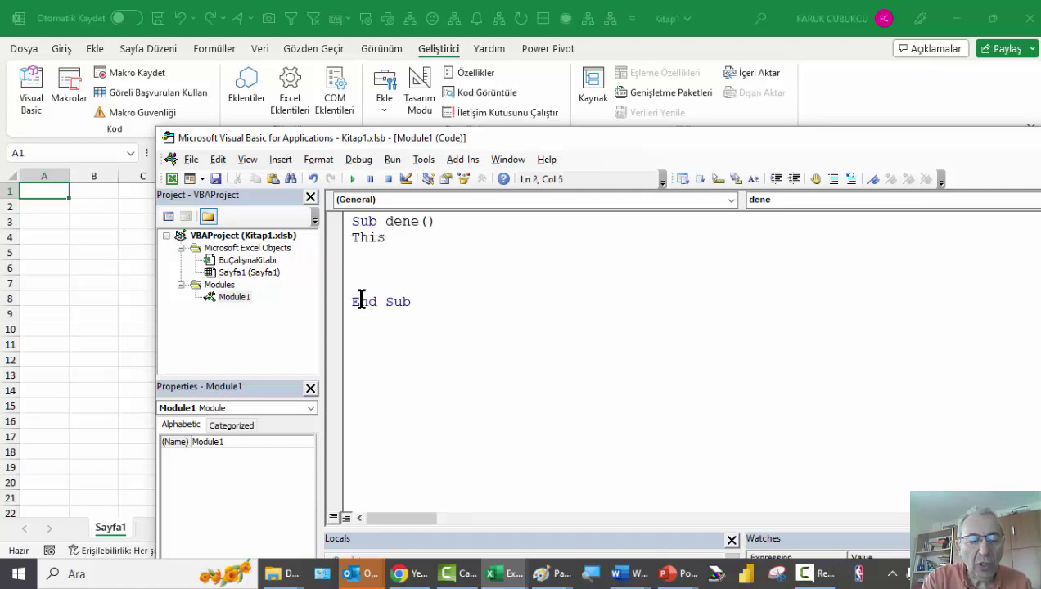
pyautogui.hotkey('ctrl', 'space')
pyautogui.write('.sh')
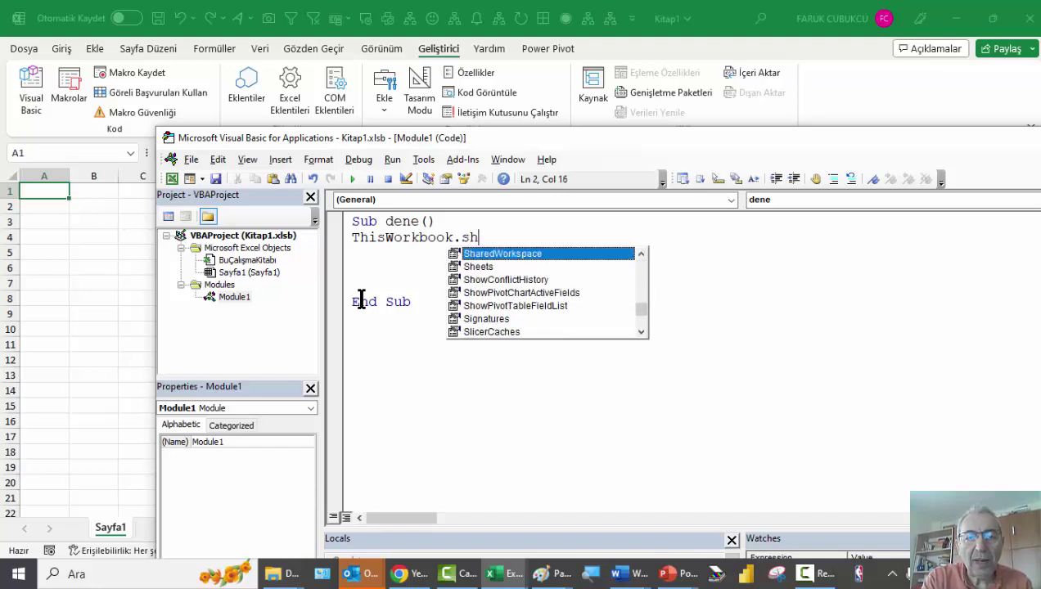
pyautogui.write('e')
pyautogui.press('Tab')
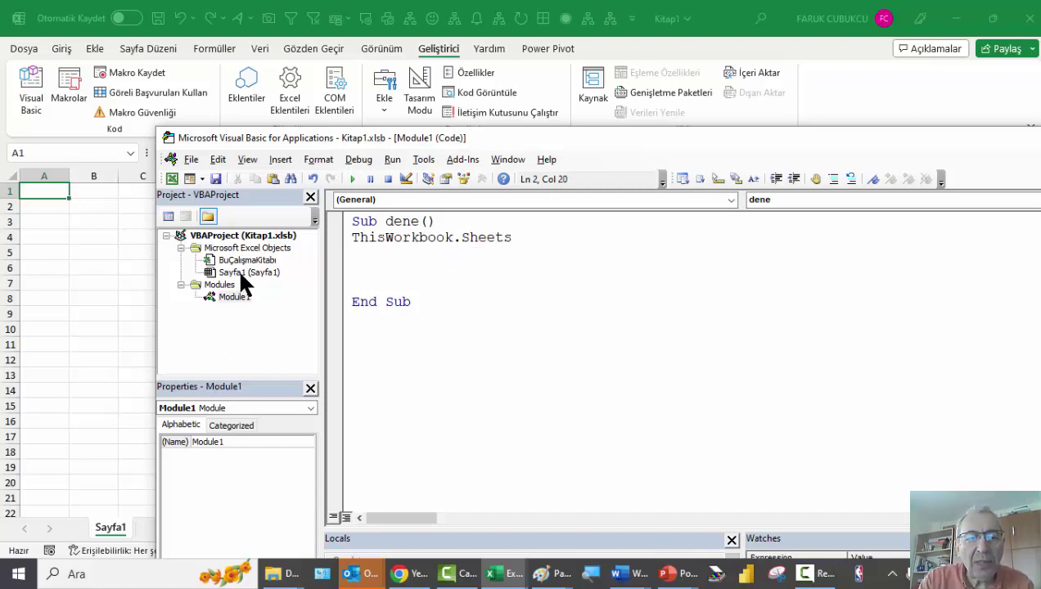
pyautogui.write('(')
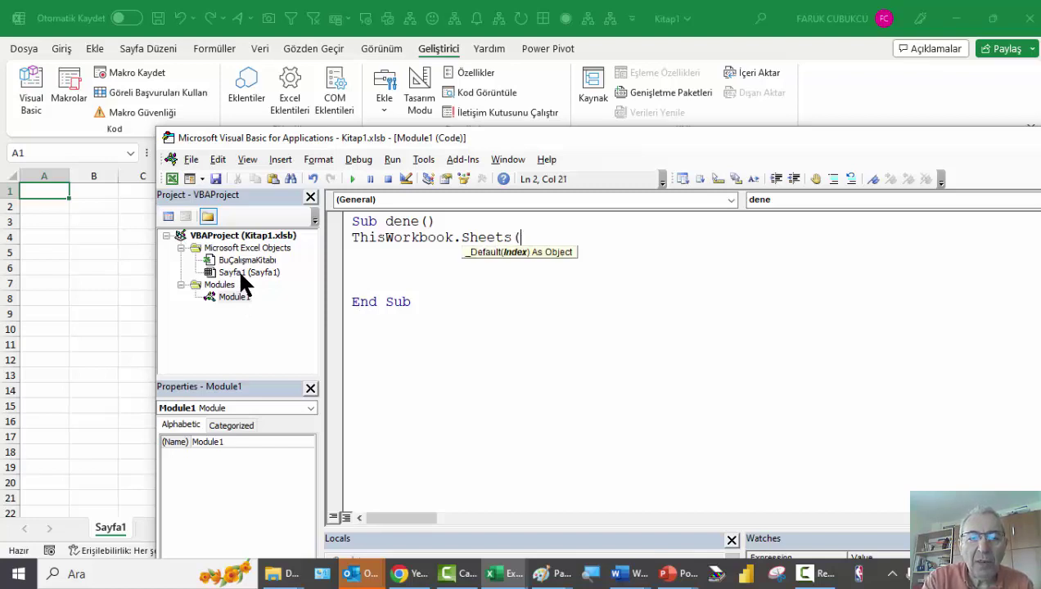
pyautogui.write('"Sayfa')
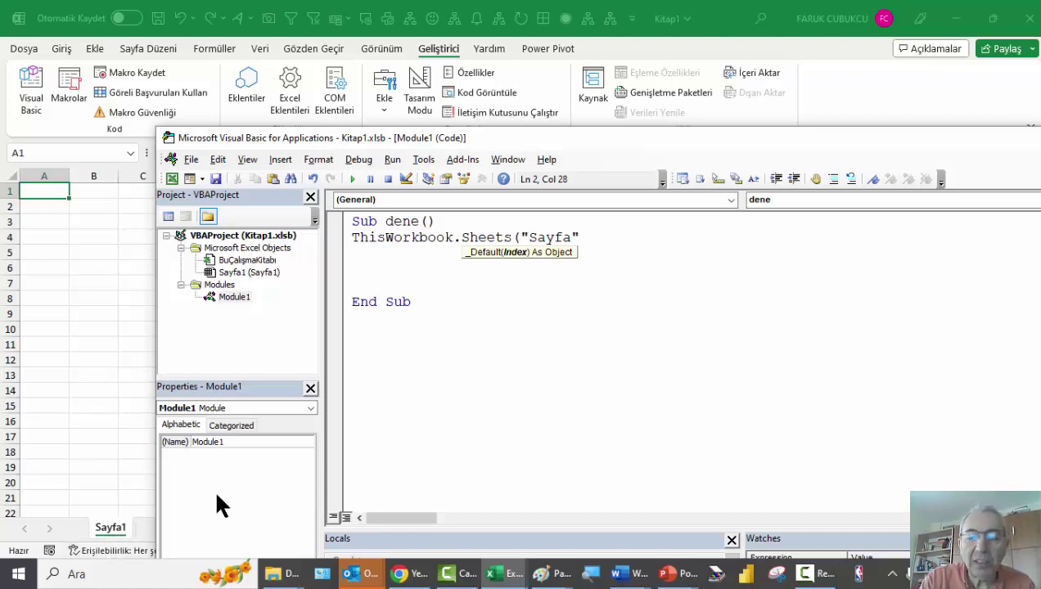
pyautogui.write('heet')
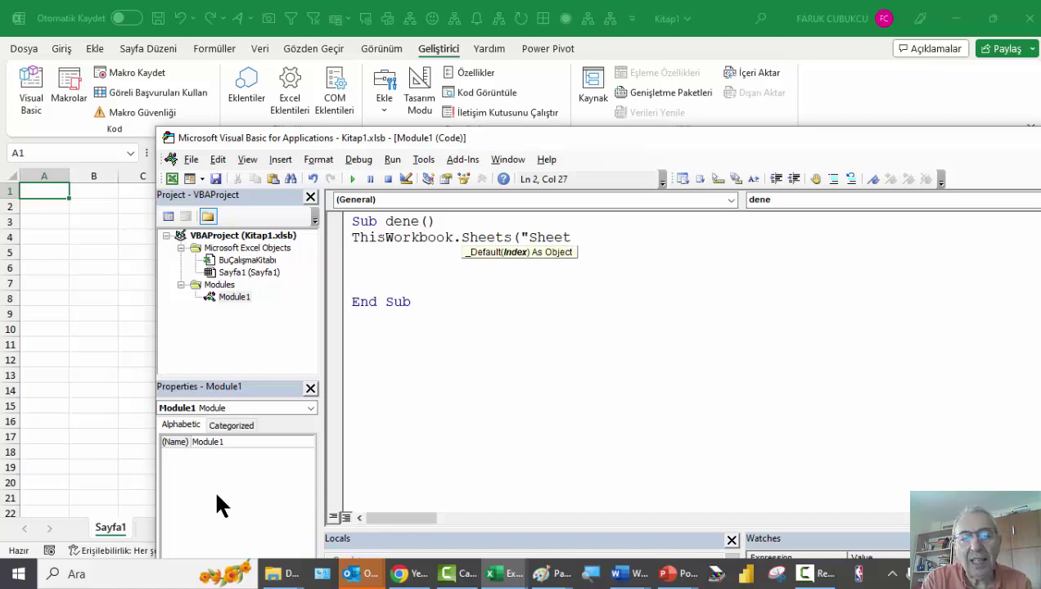
pyautogui.press('BackSpace')
pyautogui.press('BackSpace')
pyautogui.press('BackSpace')
pyautogui.press('BackSpace')
pyautogui.write('ayfa')
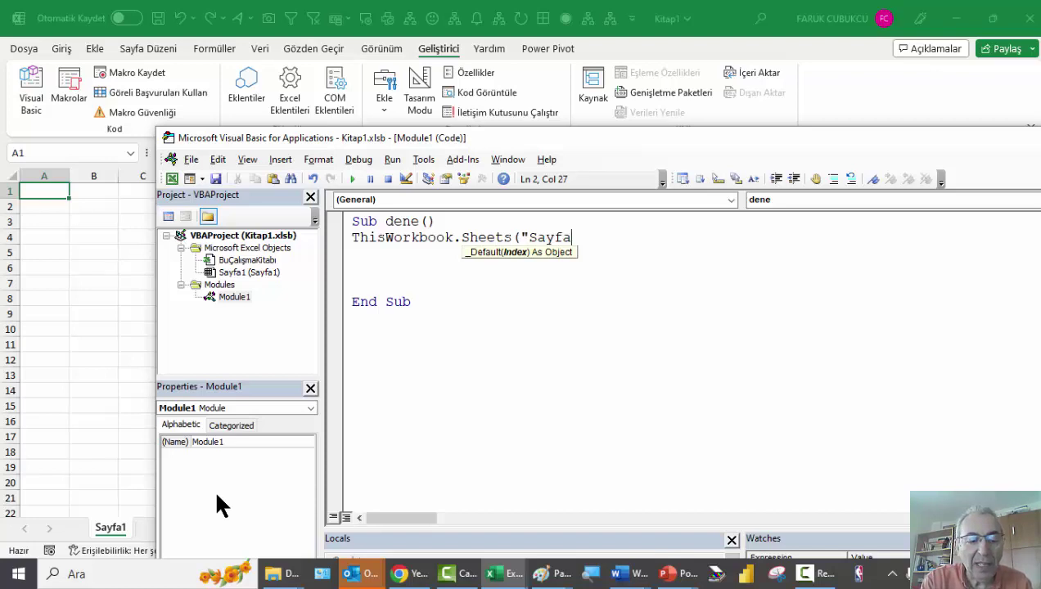
pyautogui.write('1").range(')
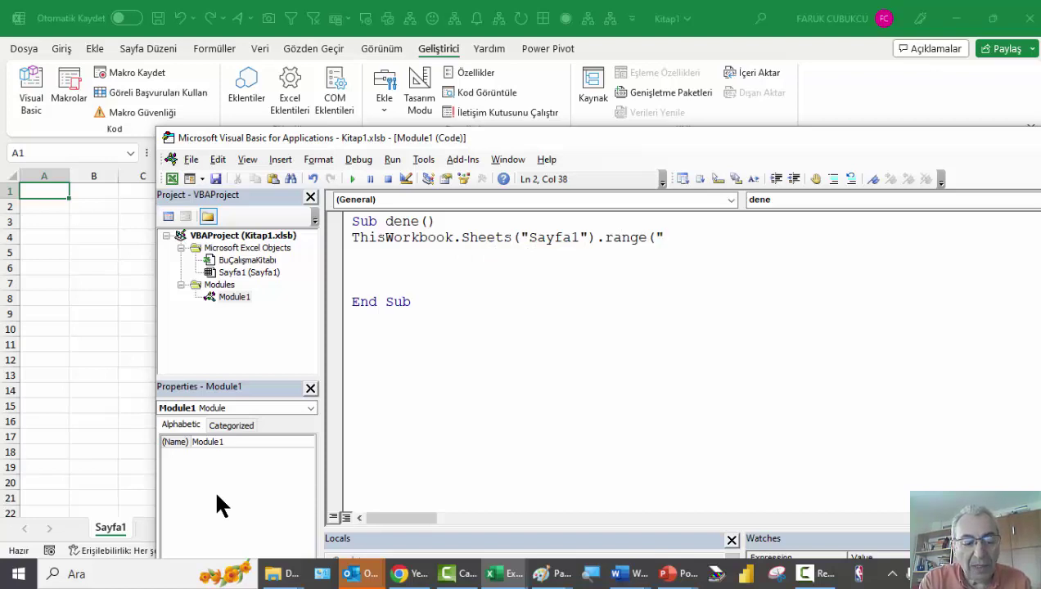
pyautogui.write('1").')
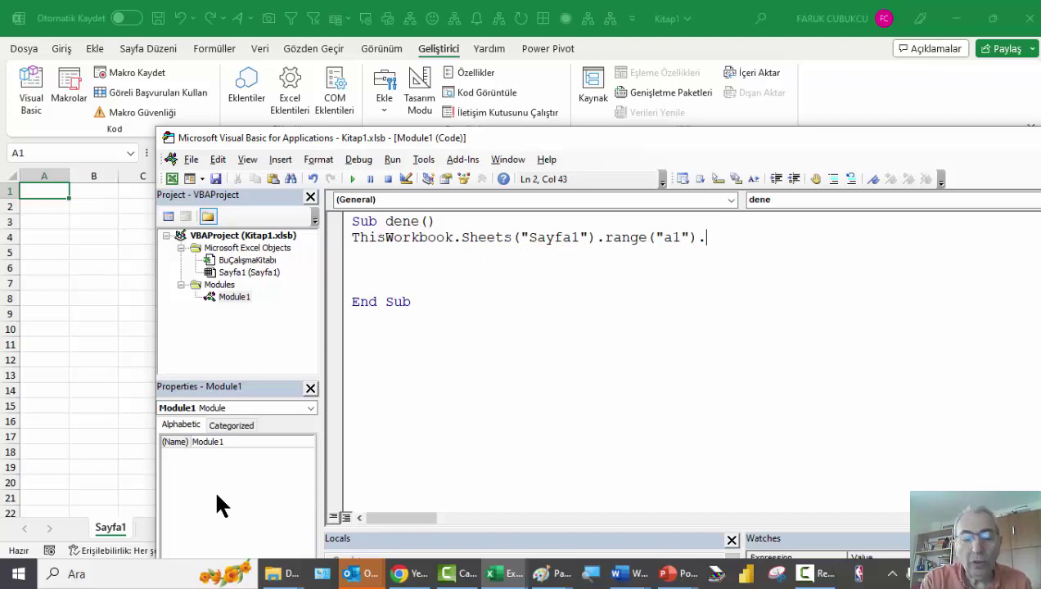
pyautogui.write('valur')
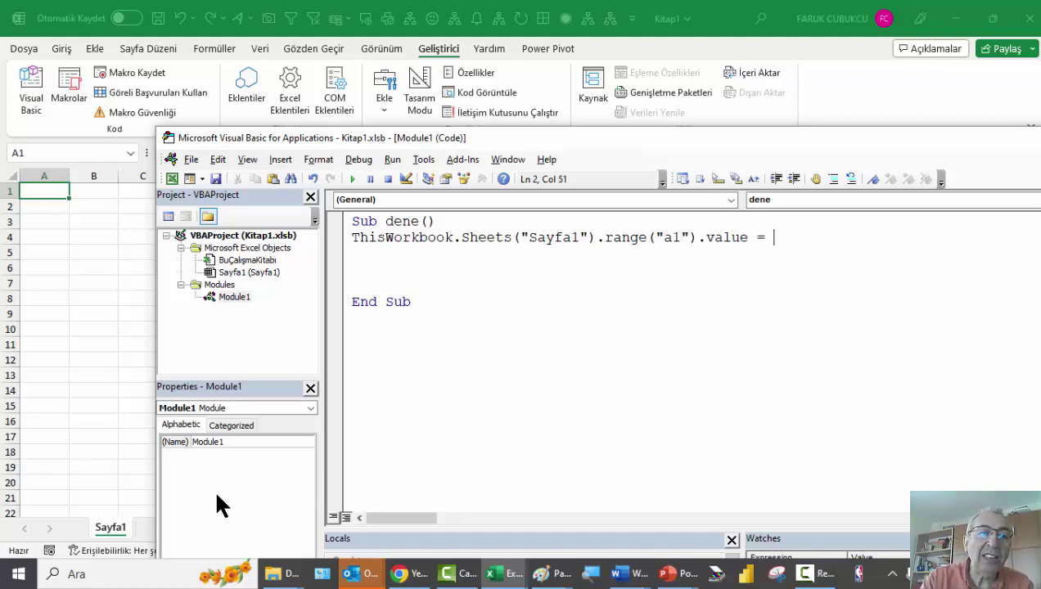
pyautogui.click(51, 314)
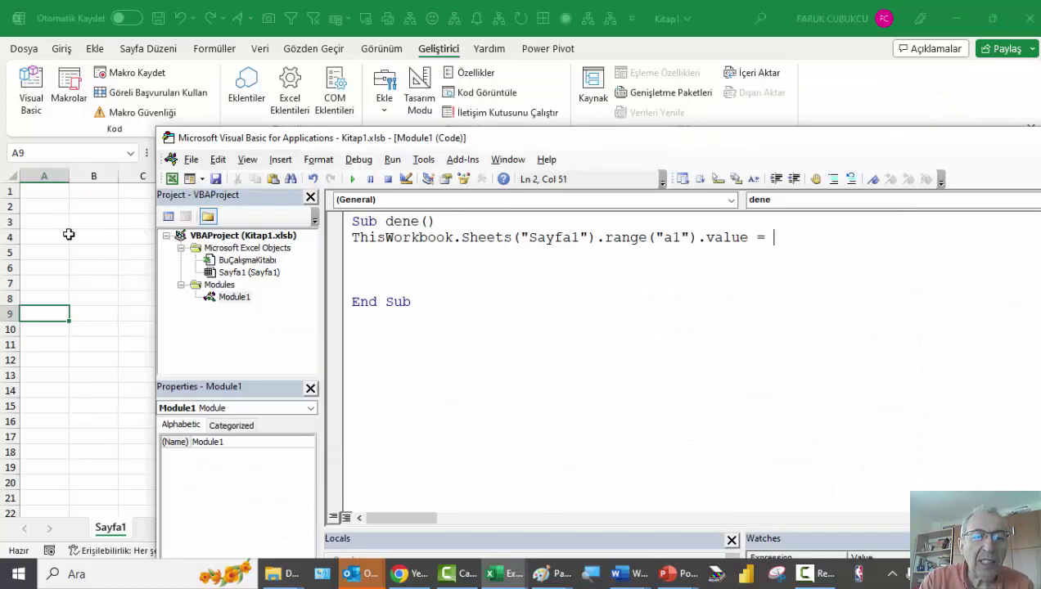
# Enter 45 in A1 and a run of sample numbers down column A.
pyautogui.hotkey('alt', 'Tab')
pyautogui.hotkey('alt', 'Tab')
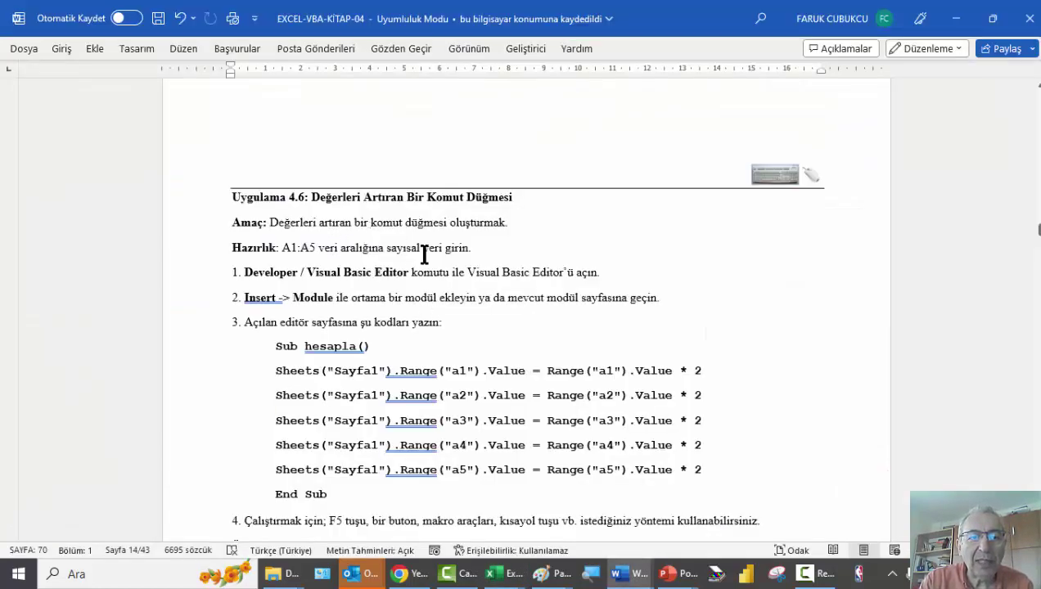
pyautogui.hotkey('alt', 'Tab')
pyautogui.hotkey('alt', 'Tab')
pyautogui.press('Tab')
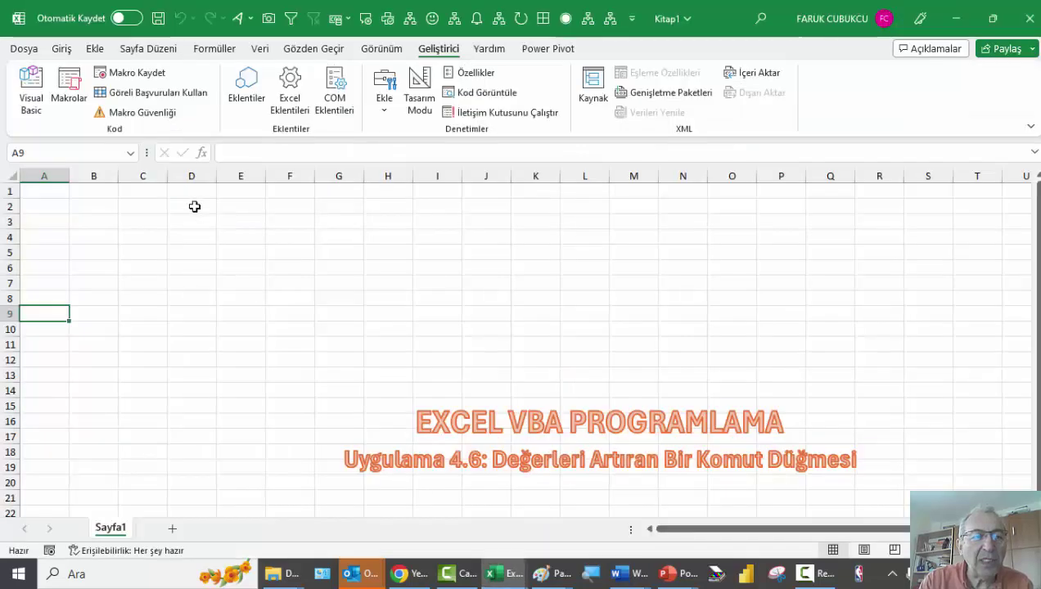
pyautogui.click(47, 193)
pyautogui.write('45')
pyautogui.press('Return')
pyautogui.write('54')
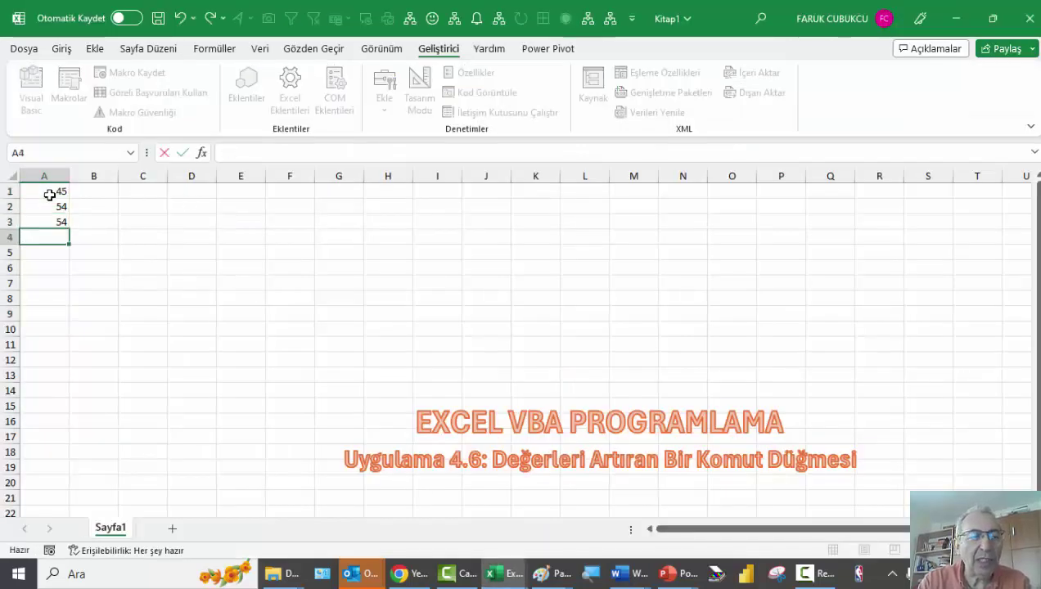
pyautogui.write(' 54 56 56 65')
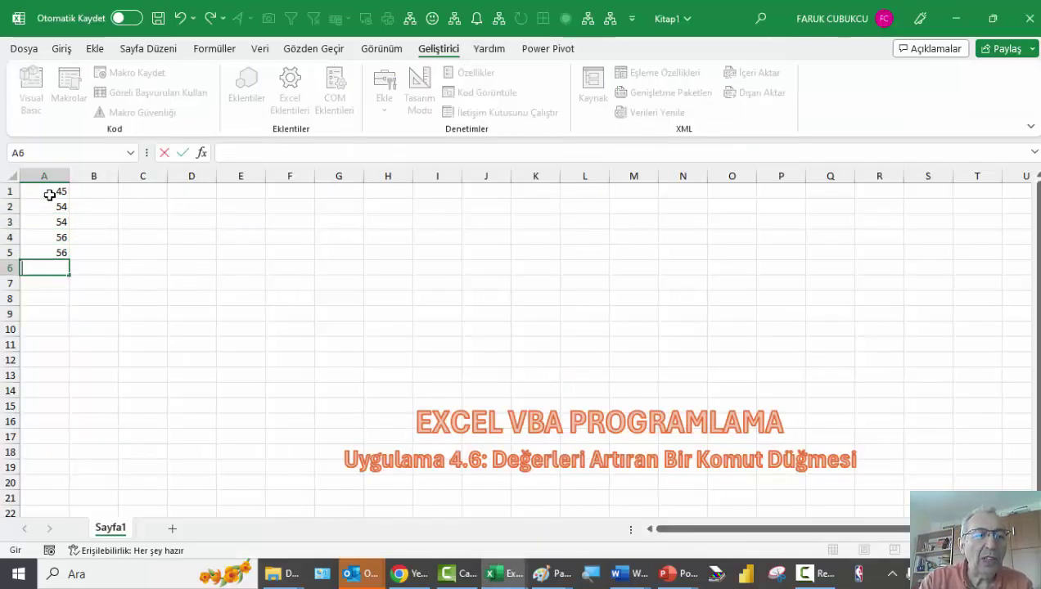
# Overwrite A5 with 3445, A2 with 5 and A3 with 55, then reopen the VBA editor.
pyautogui.click(53, 253)
pyautogui.write('34')
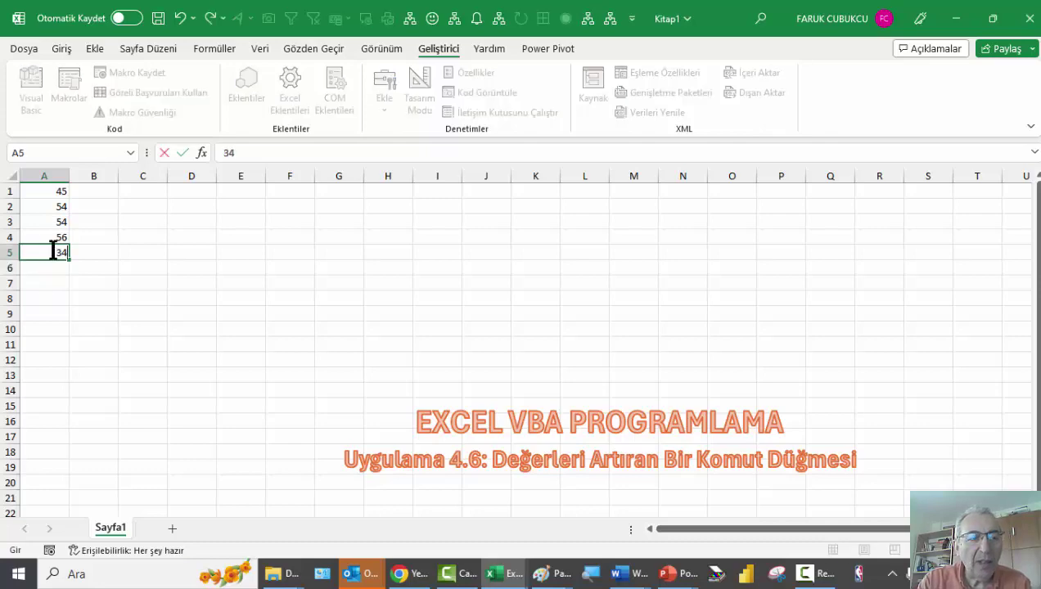
pyautogui.write('45')
pyautogui.click(40, 211)
pyautogui.write('5')
pyautogui.click(49, 221)
pyautogui.write('55')
pyautogui.click(54, 237)
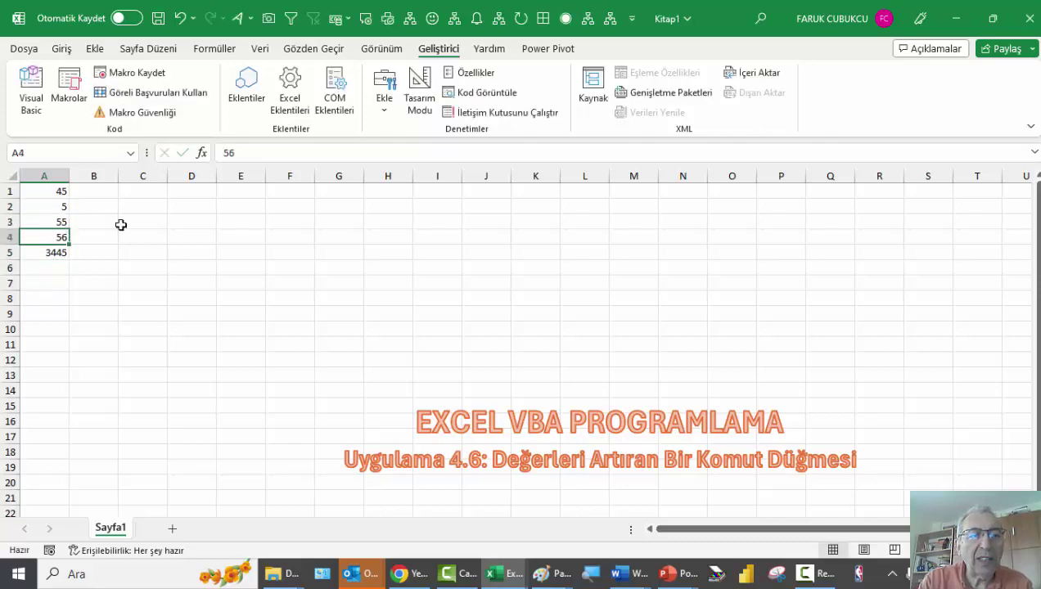
pyautogui.click(30, 86)
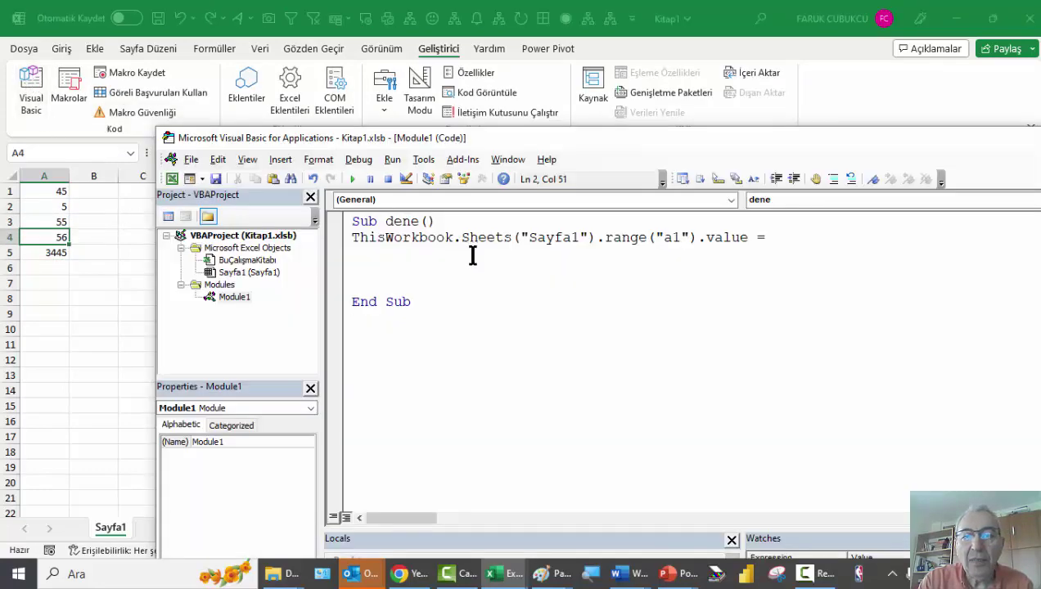
# Fix the continued a1 statement so its value is multiplied by 2.
pyautogui.hotkey('alt', 'Tab')
pyautogui.hotkey('alt', 'Tab')
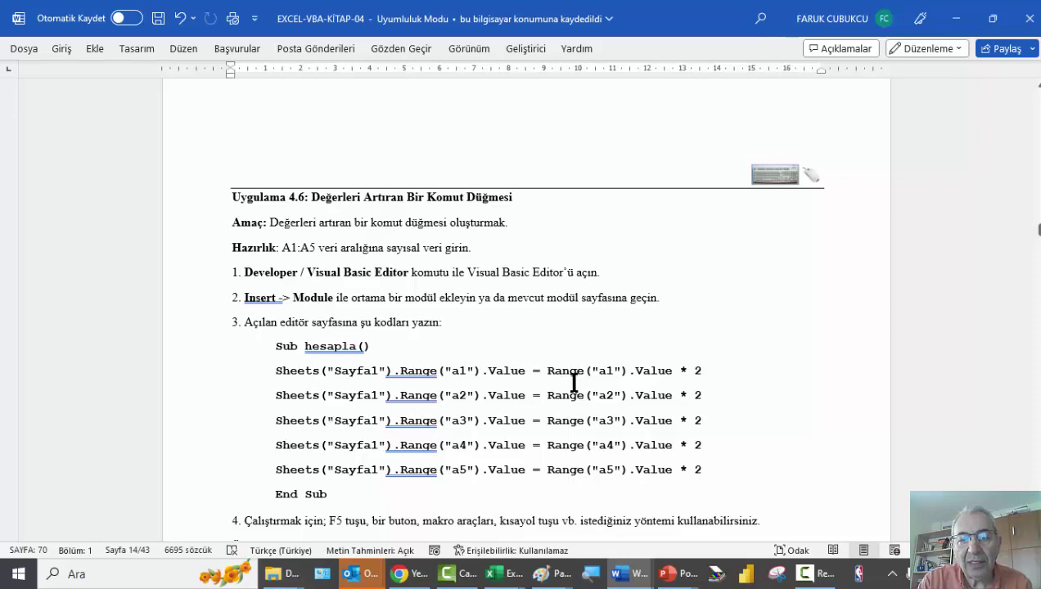
pyautogui.hotkey('alt', 'Tab')
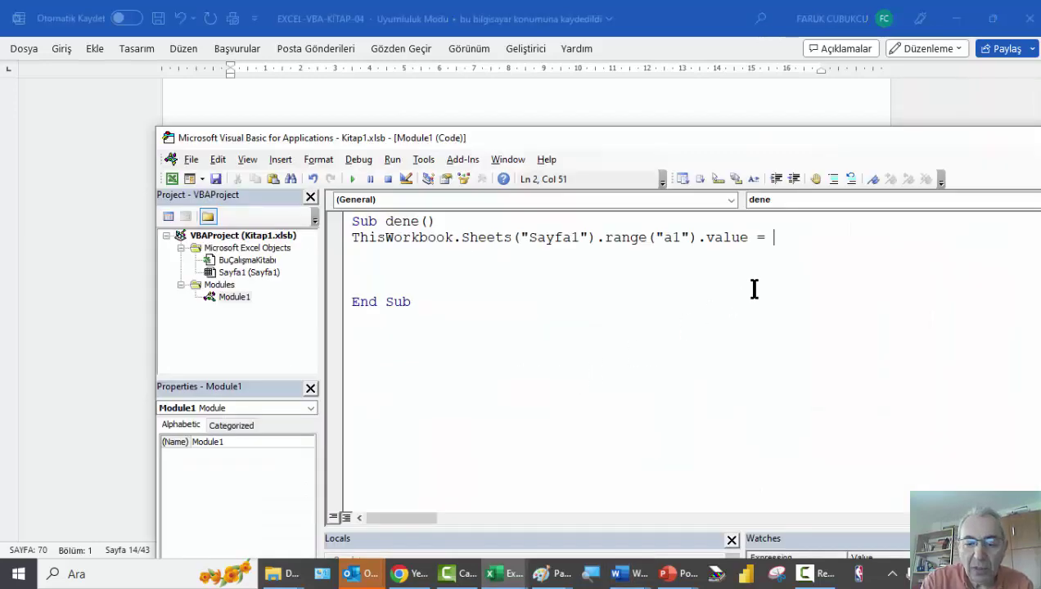
pyautogui.write('_')
pyautogui.press('Return')
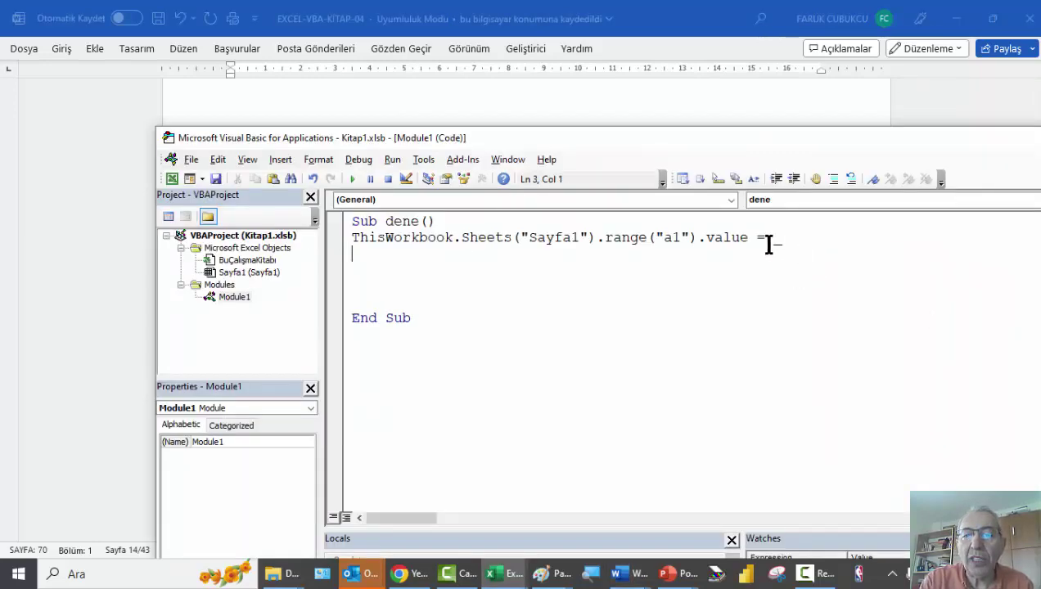
pyautogui.moveTo(750, 238); pyautogui.dragTo(349, 237)
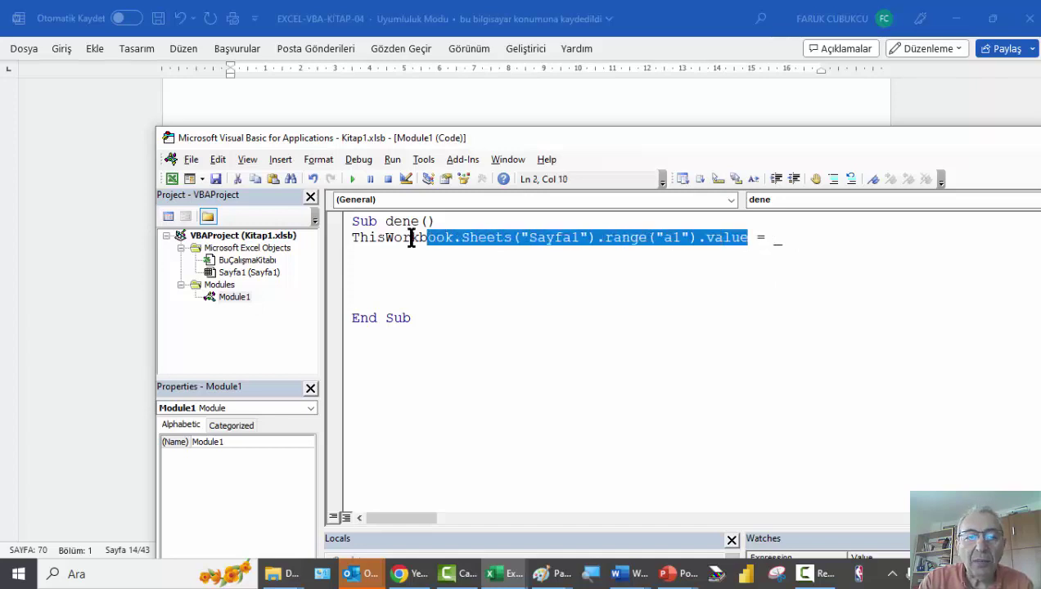
pyautogui.click(385, 266)
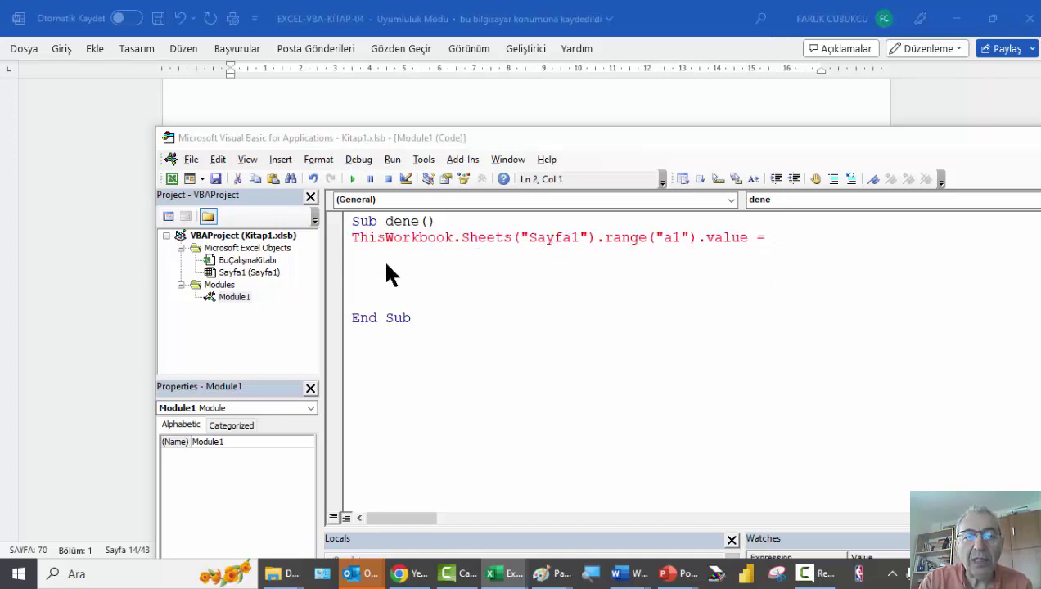
pyautogui.click(521, 347)
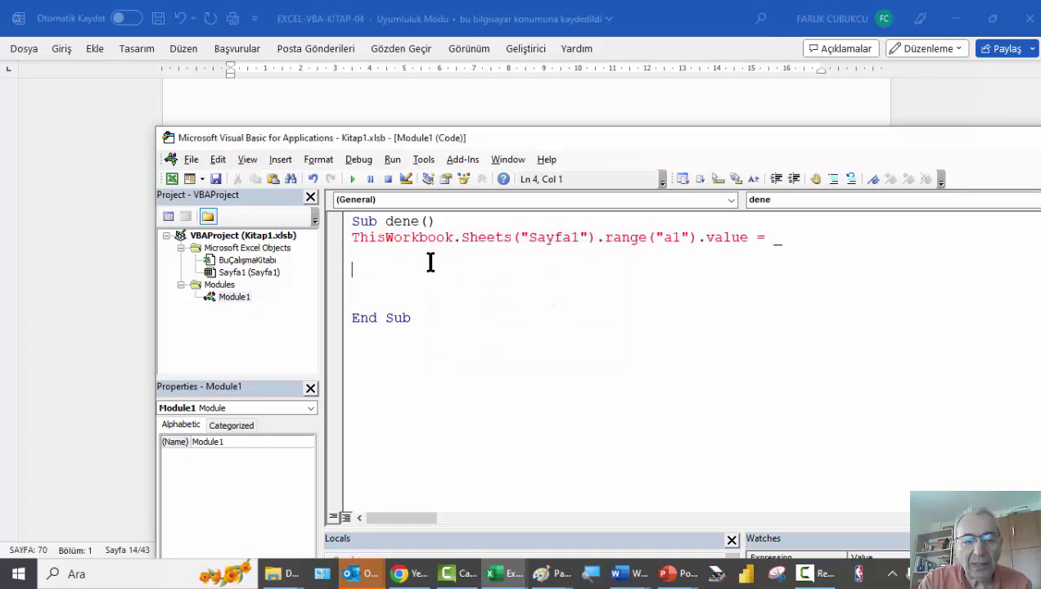
pyautogui.write('ThisWorkbook.Sheets("Sayfa1").range("a1").value')
pyautogui.click(428, 255)
pyautogui.press('Delete')
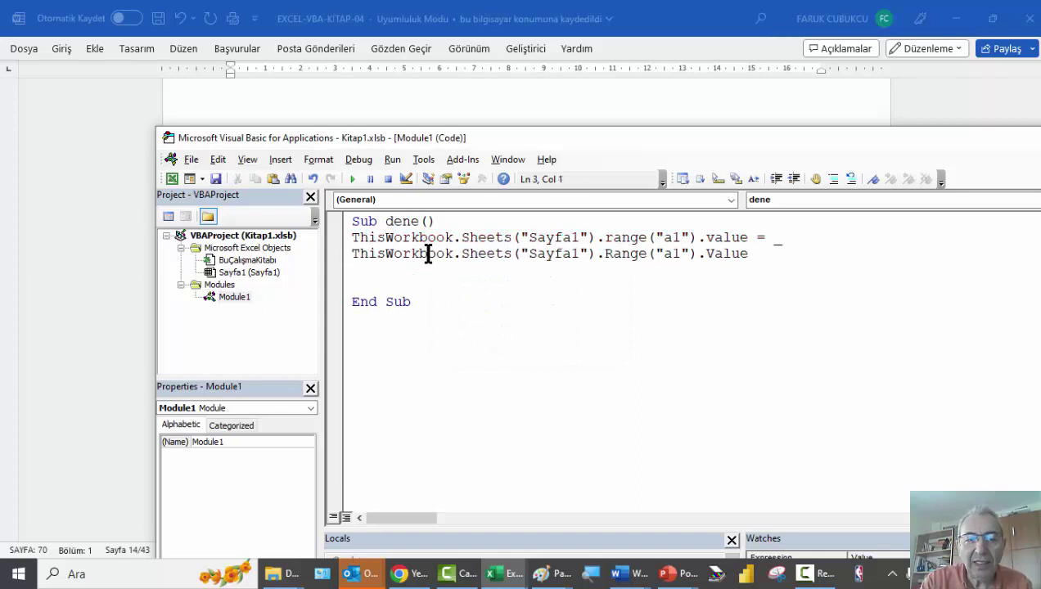
pyautogui.press('Tab')
pyautogui.click(837, 258)
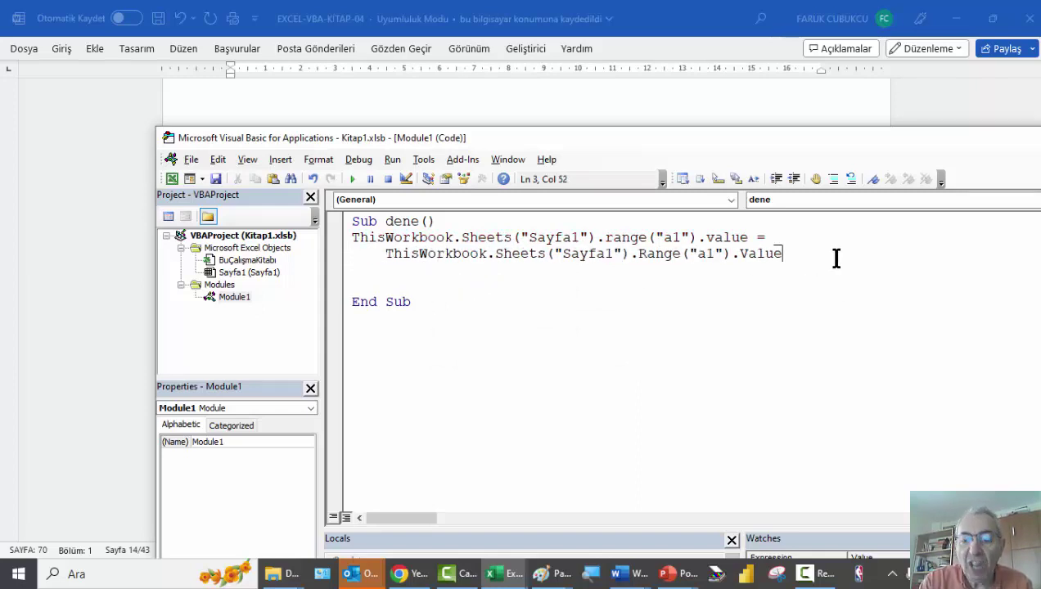
pyautogui.write(' * 2')
pyautogui.press('Return')
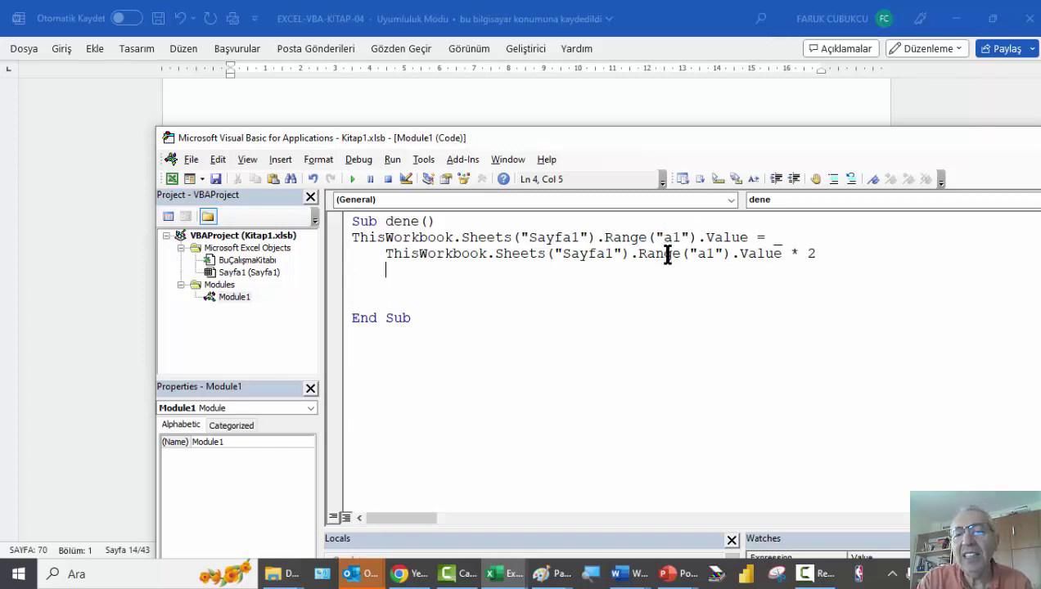
# Copy the two-line a1 statement and paste it twice below.
pyautogui.moveTo(822, 255); pyautogui.dragTo(382, 253)
pyautogui.click(493, 295)
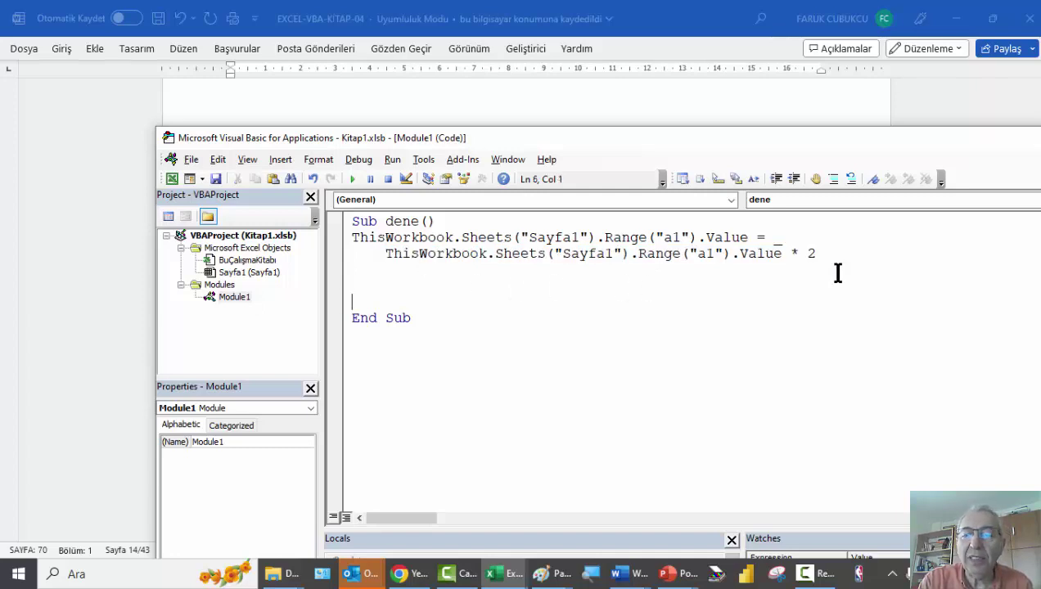
pyautogui.moveTo(817, 255); pyautogui.dragTo(341, 246)
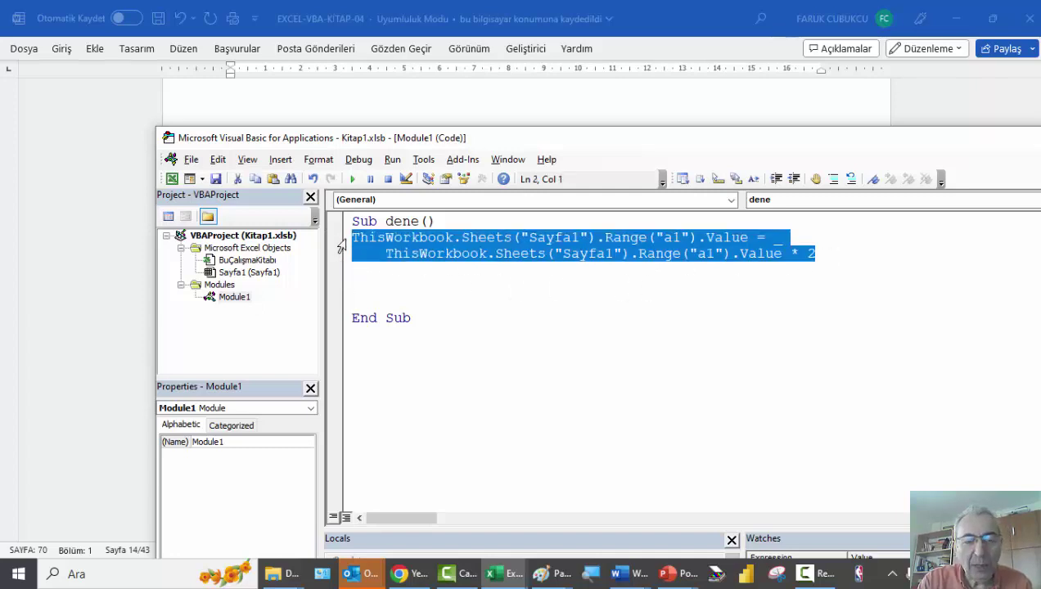
pyautogui.hotkey('ctrl', 'c')
pyautogui.click(398, 286)
pyautogui.hotkey('ctrl', 'v')
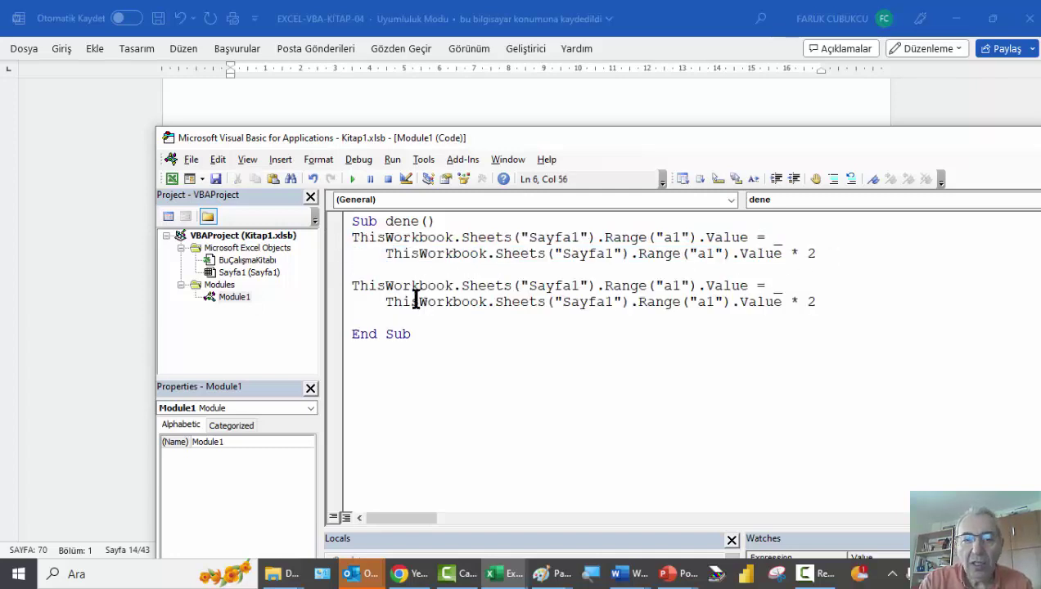
pyautogui.press('Return')
pyautogui.press('Return')
pyautogui.hotkey('ctrl', 'v')
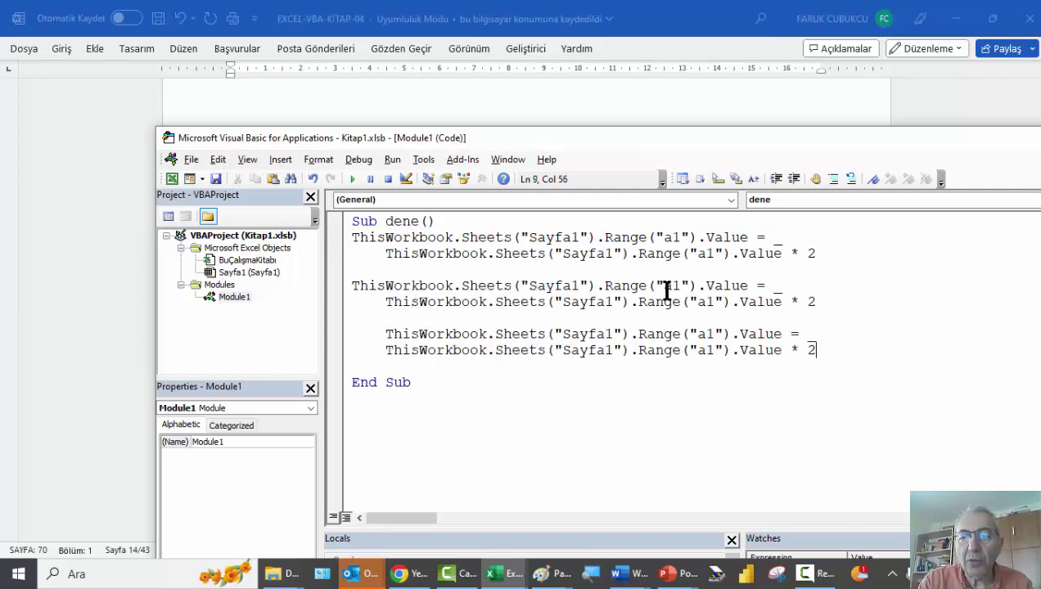
# Change the pasted copies to reference a2 and a3, then return to Excel.
pyautogui.click(673, 287)
pyautogui.write('2')
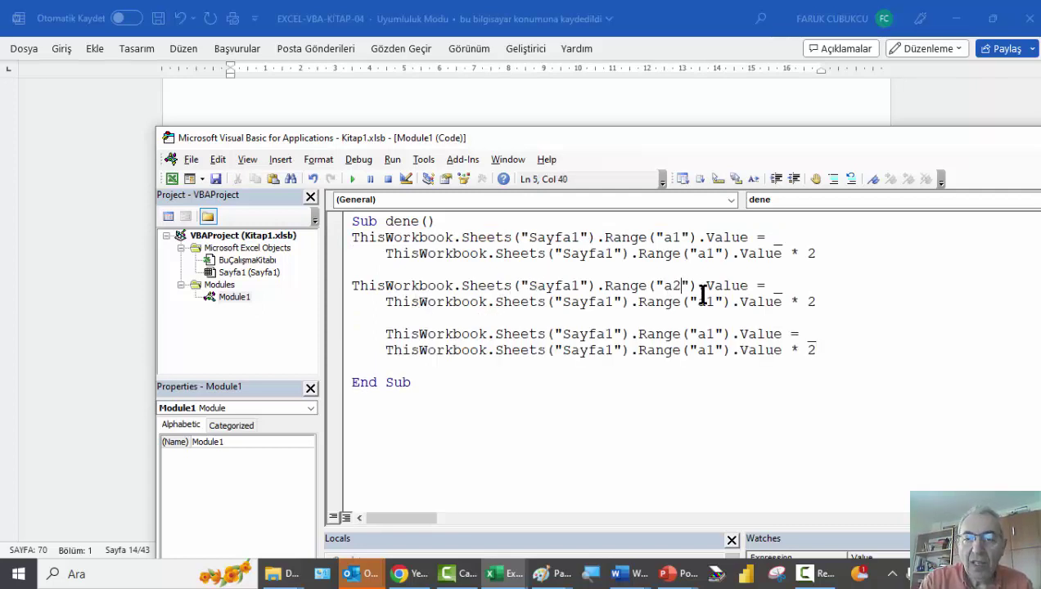
pyautogui.click(706, 301)
pyautogui.press('Delete')
pyautogui.write('2')
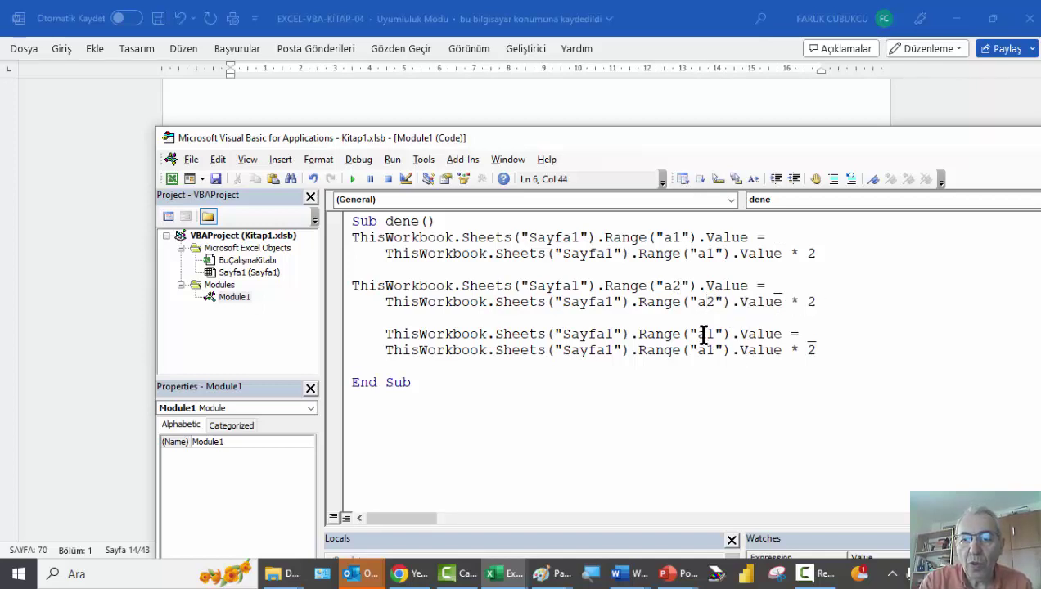
pyautogui.click(702, 334)
pyautogui.write('3')
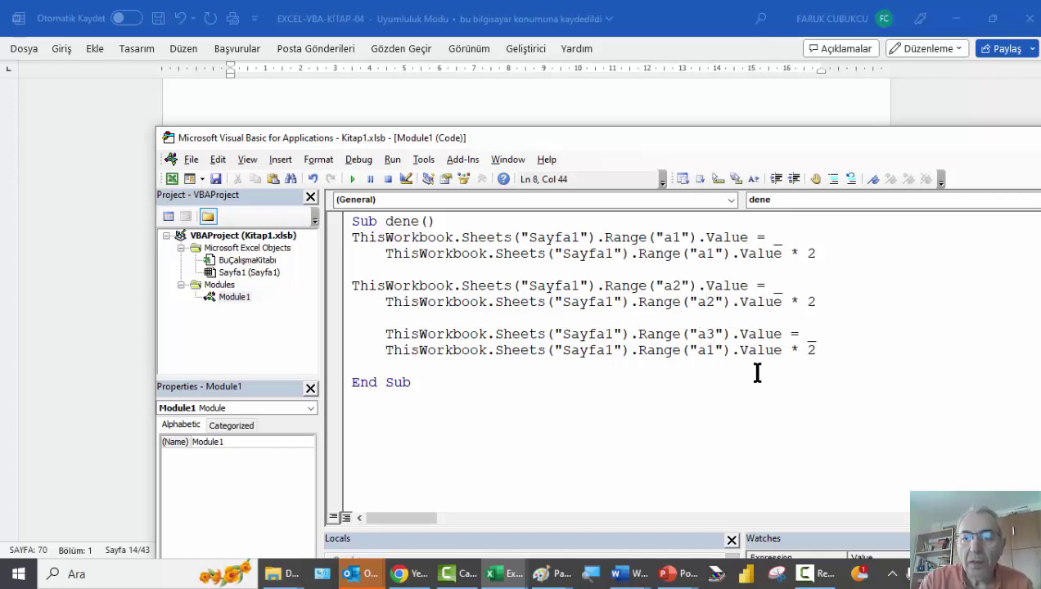
pyautogui.click(704, 350)
pyautogui.press('Delete')
pyautogui.write('3')
pyautogui.hotkey('alt', 'Tab')
pyautogui.hotkey('alt', 'Tab')
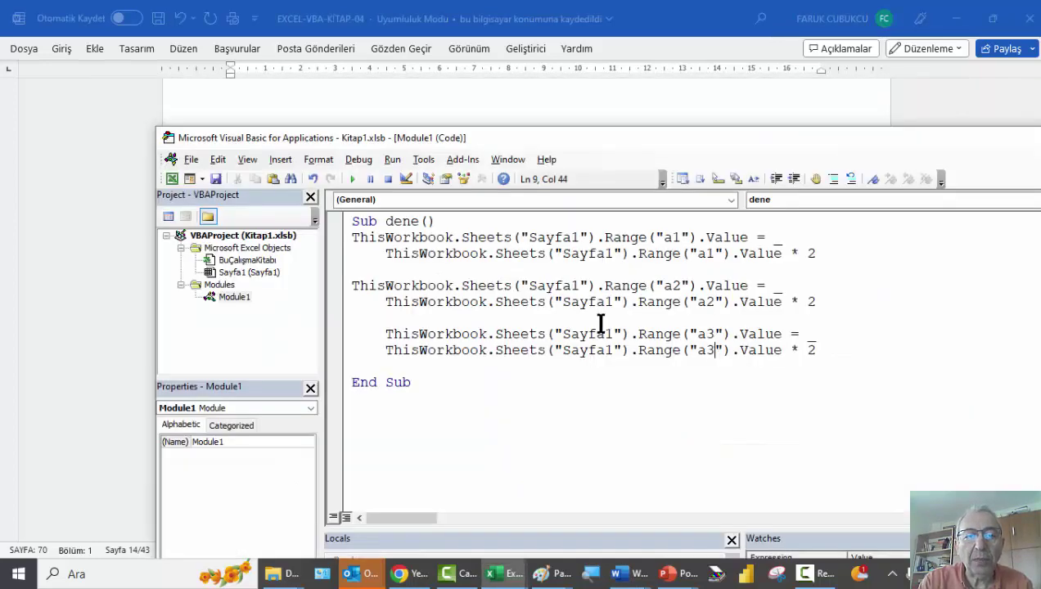
pyautogui.hotkey('alt', 'Tab')
pyautogui.hotkey('alt', 'Tab')
pyautogui.hotkey('alt', 'Tab')
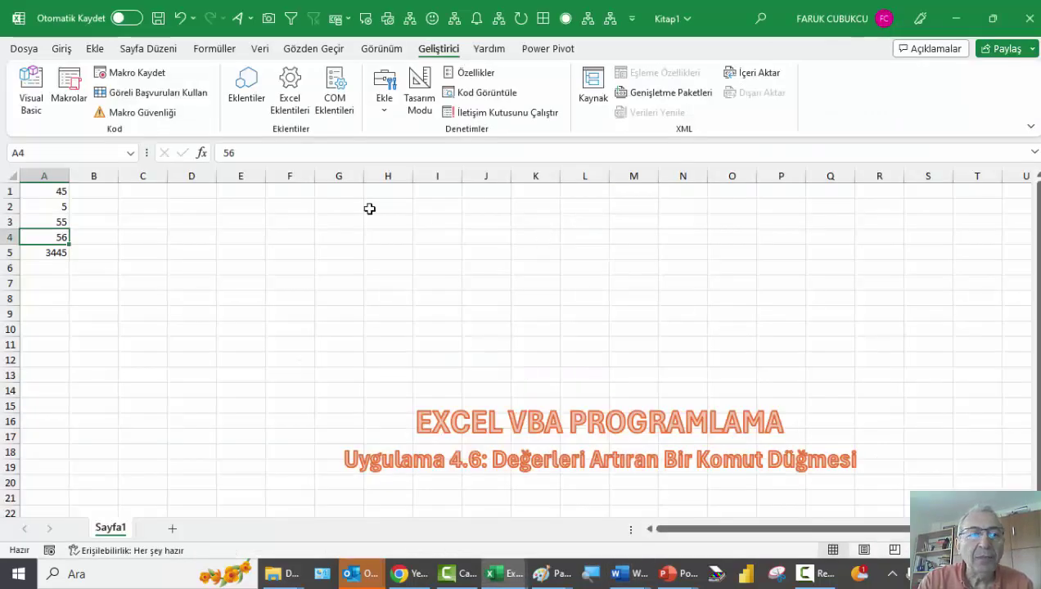
# Clear the extra values from A4:A5.
pyautogui.click(138, 233)
pyautogui.moveTo(54, 239); pyautogui.dragTo(51, 279)
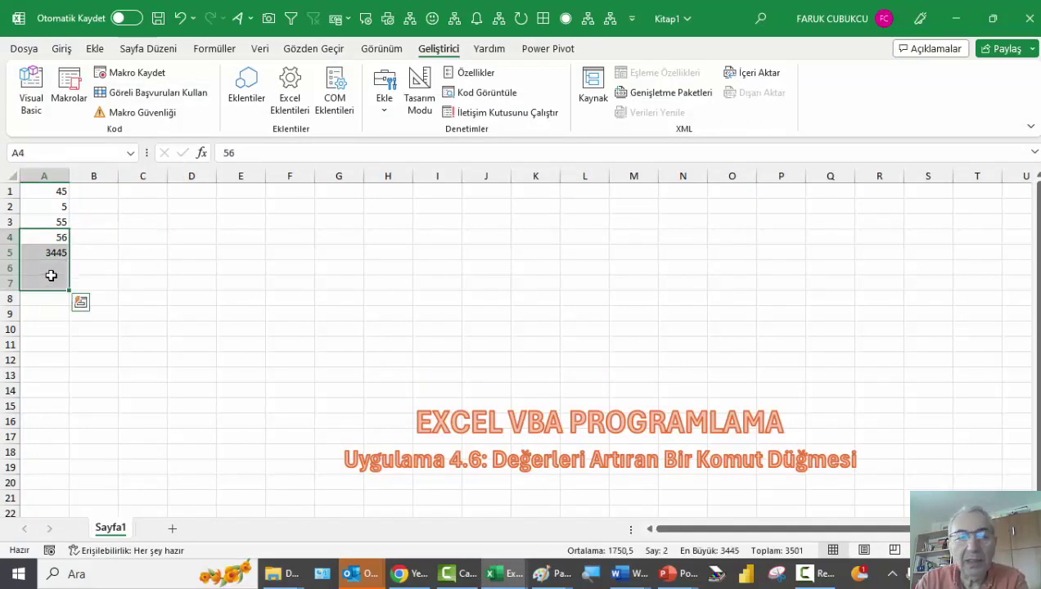
pyautogui.press('Delete')
pyautogui.click(338, 234)
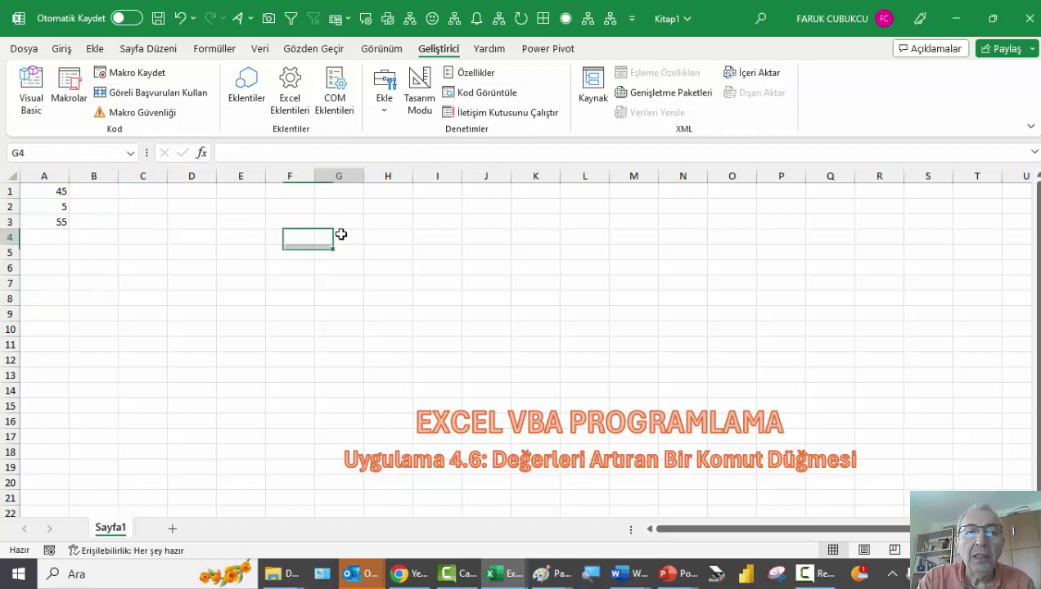
# Draw a Form button Düğme 1 over K5:P7 and assign it the dene macro.
pyautogui.click(384, 104)
pyautogui.click(382, 152)
pyautogui.moveTo(537, 242); pyautogui.dragTo(770, 288)
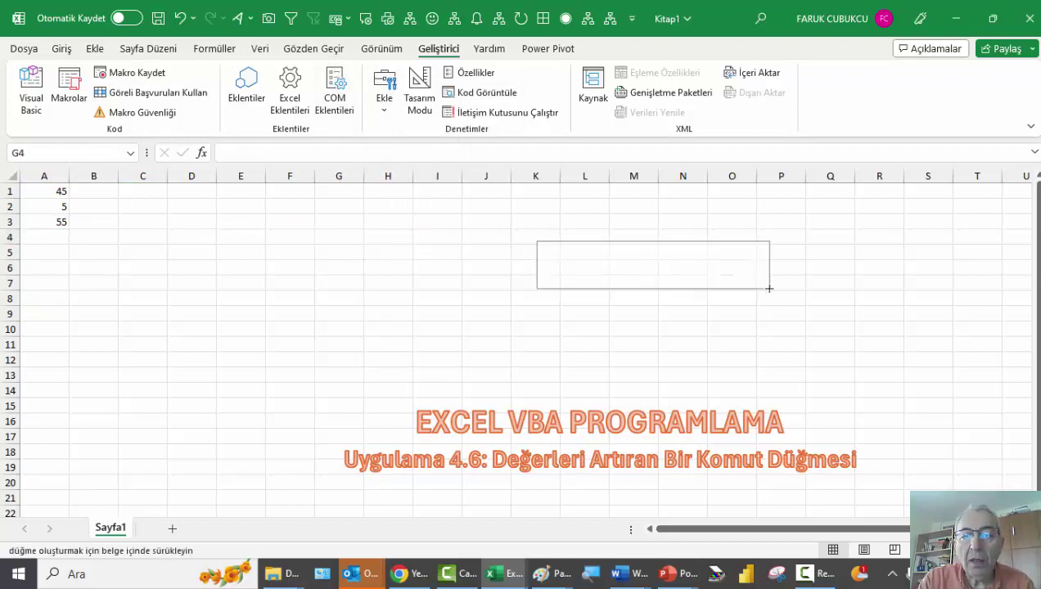
pyautogui.click(87, 338)
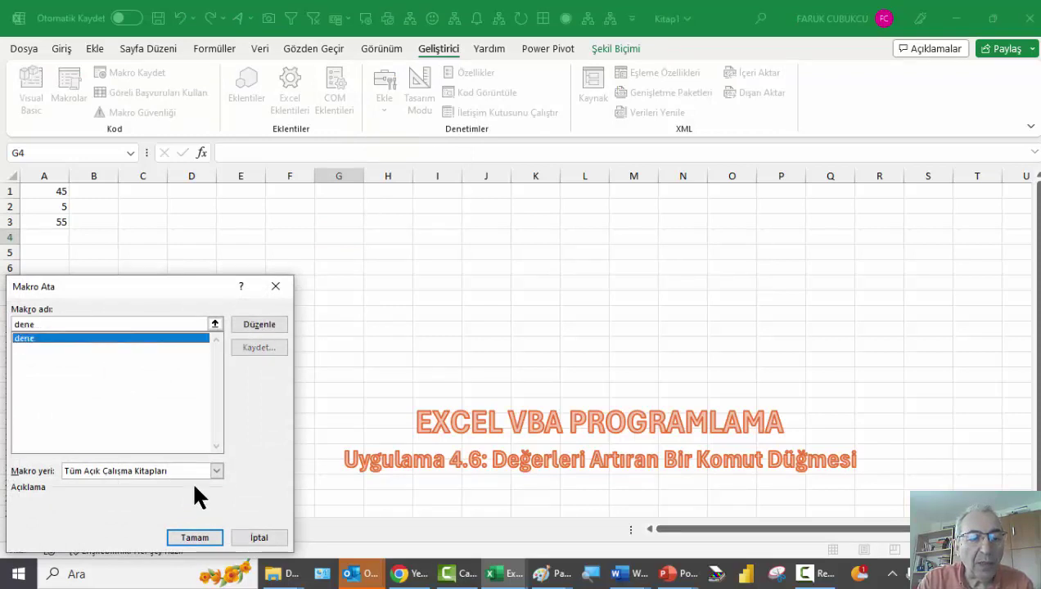
pyautogui.click(193, 538)
pyautogui.click(437, 343)
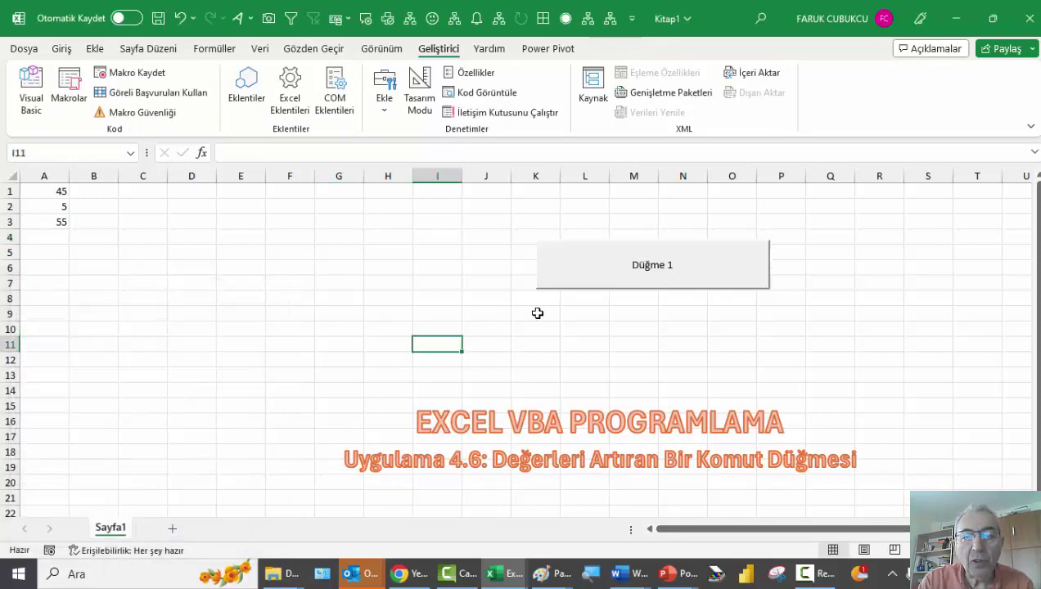
# Run Düğme 1 repeatedly until A1:A3 reach 368640, 40960 and 450560.
pyautogui.click(607, 271)
pyautogui.click(613, 272)
pyautogui.tripleClick(622, 275)
pyautogui.tripleClick(622, 276)
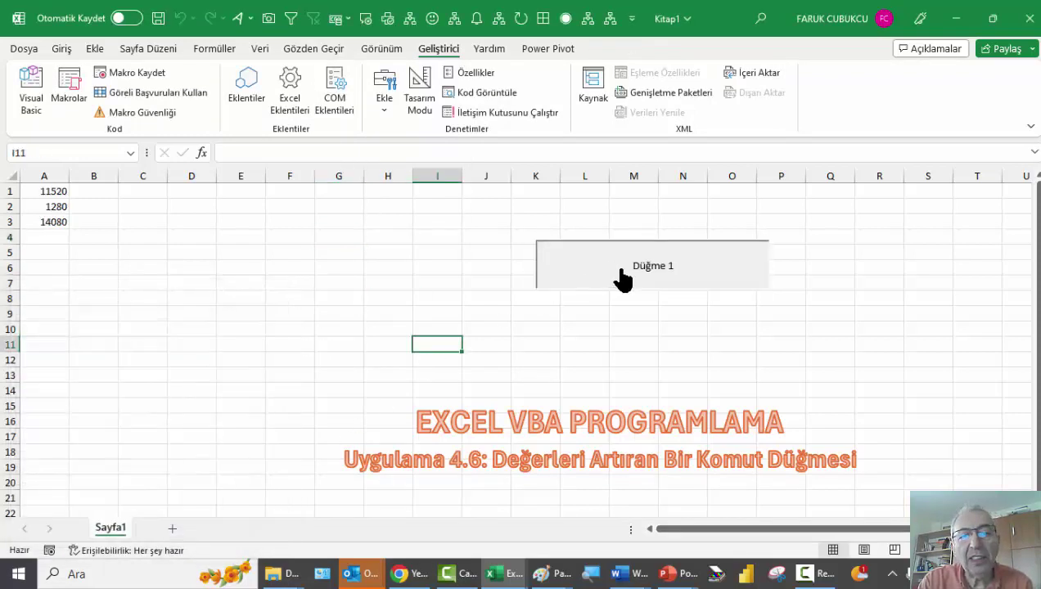
pyautogui.tripleClick(622, 277)
pyautogui.doubleClick(622, 278)
# Show the dene code with the caret after End Sub, then bring up the Word tutorial.
pyautogui.click(40, 91)
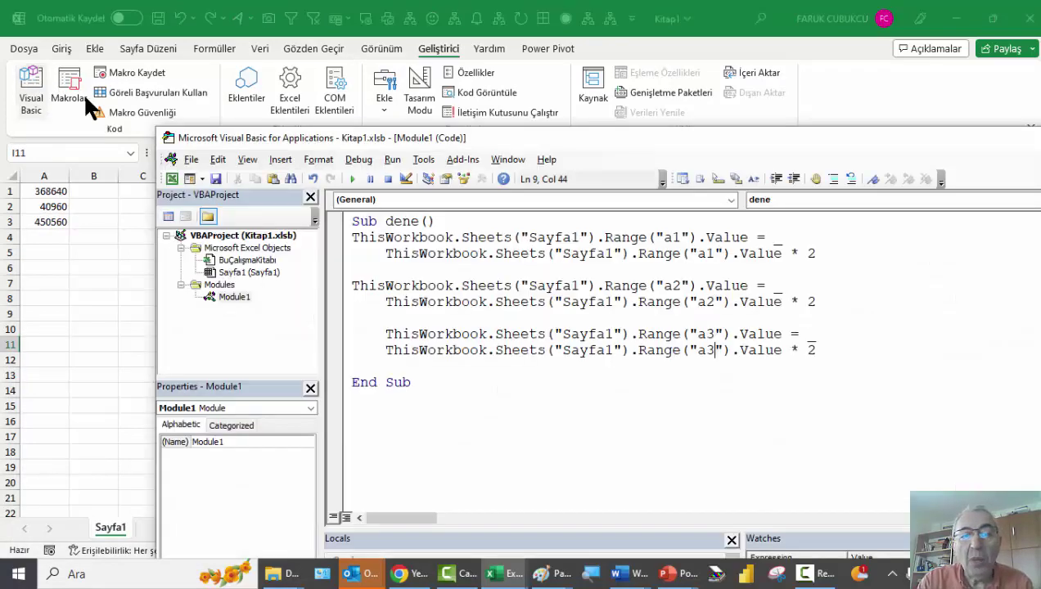
pyautogui.click(415, 381)
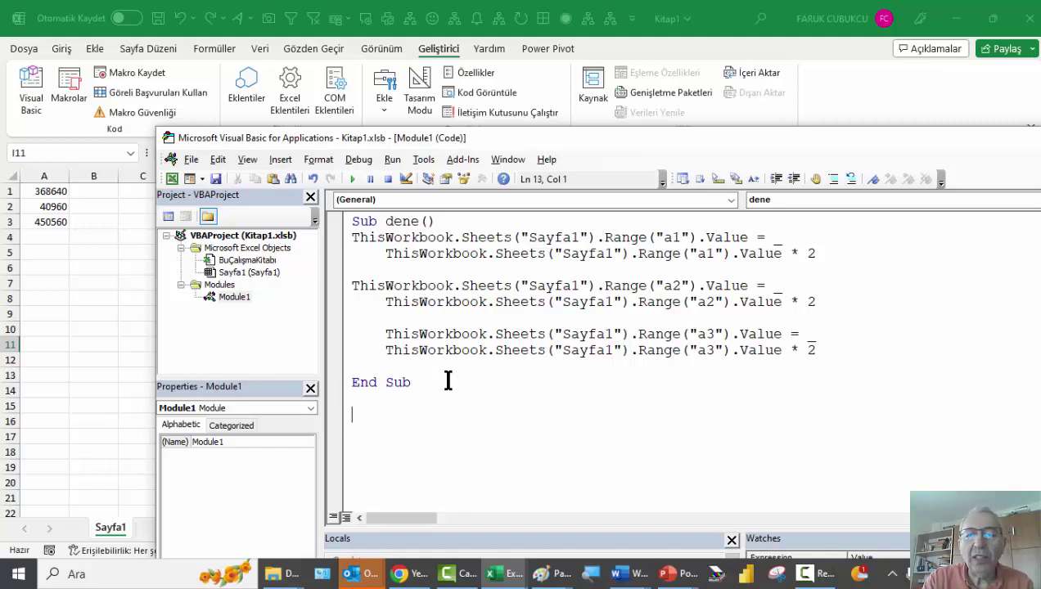
pyautogui.hotkey('alt', 'Tab')
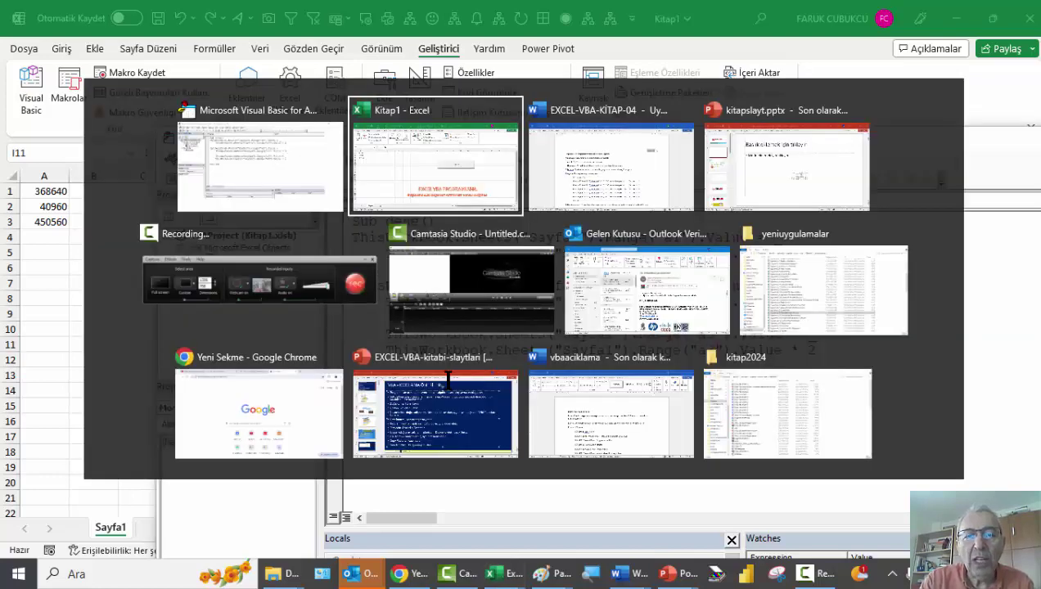
pyautogui.press('Tab')
# Study the Hesapla2 For-loop example's Cells usage, then return to the Excel sheet.
pyautogui.scroll(-3, 378, 374)
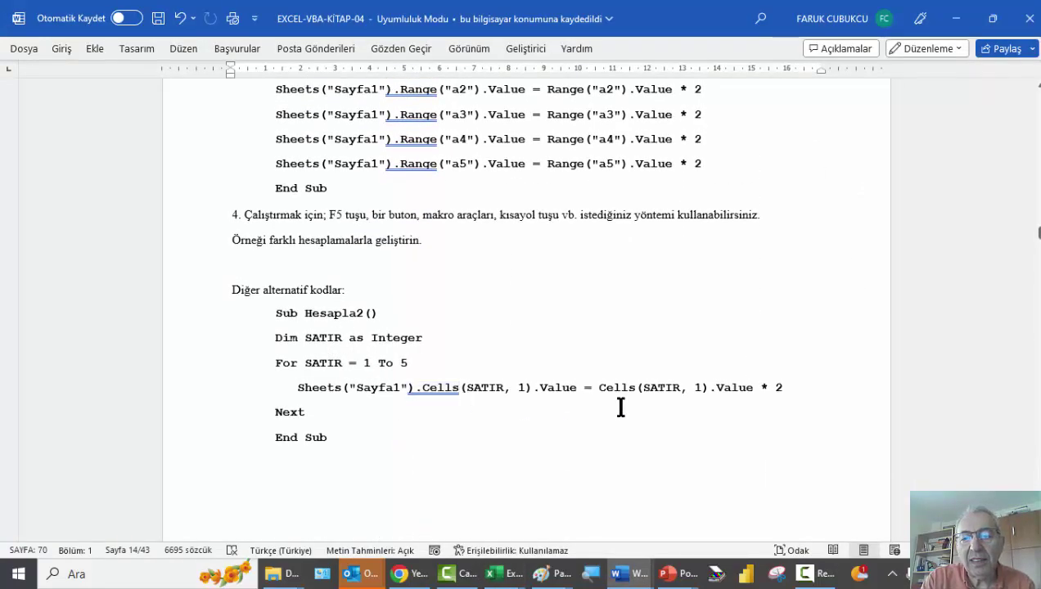
pyautogui.doubleClick(452, 390)
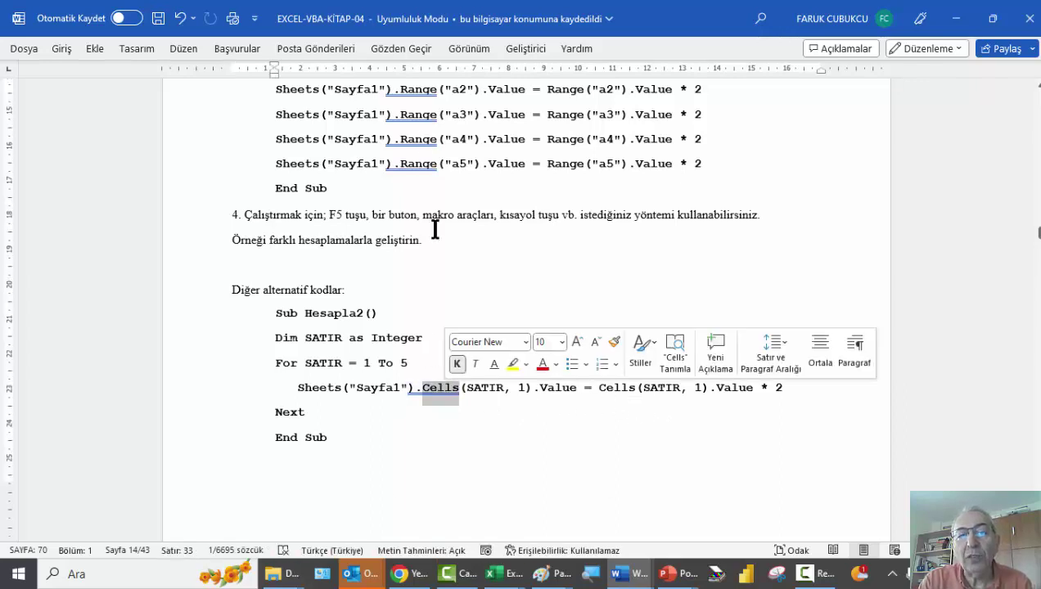
pyautogui.click(521, 390)
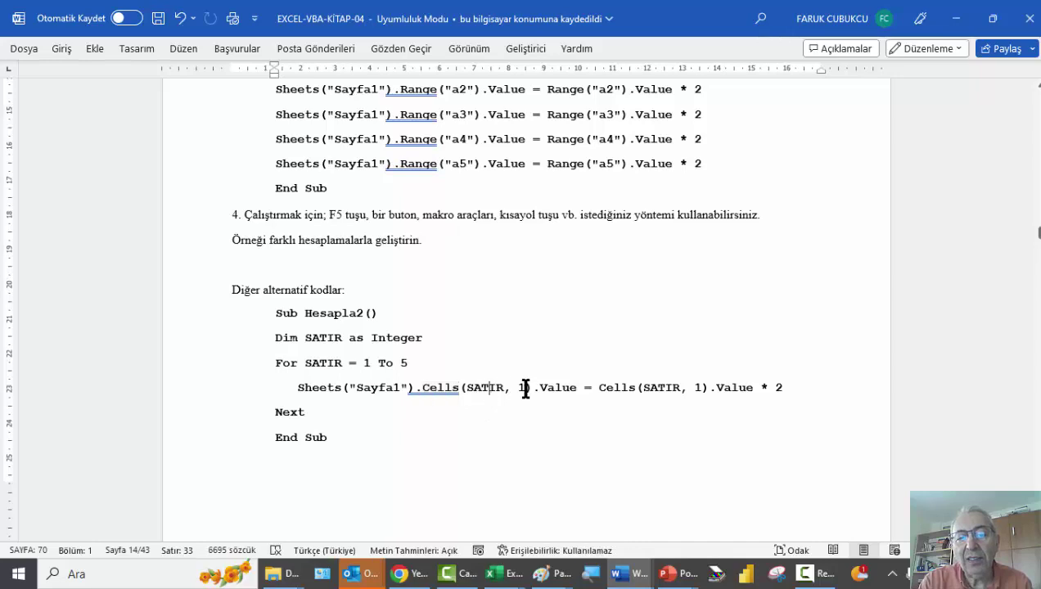
pyautogui.hotkey('alt', 'Tab')
pyautogui.hotkey('alt', 'F11')
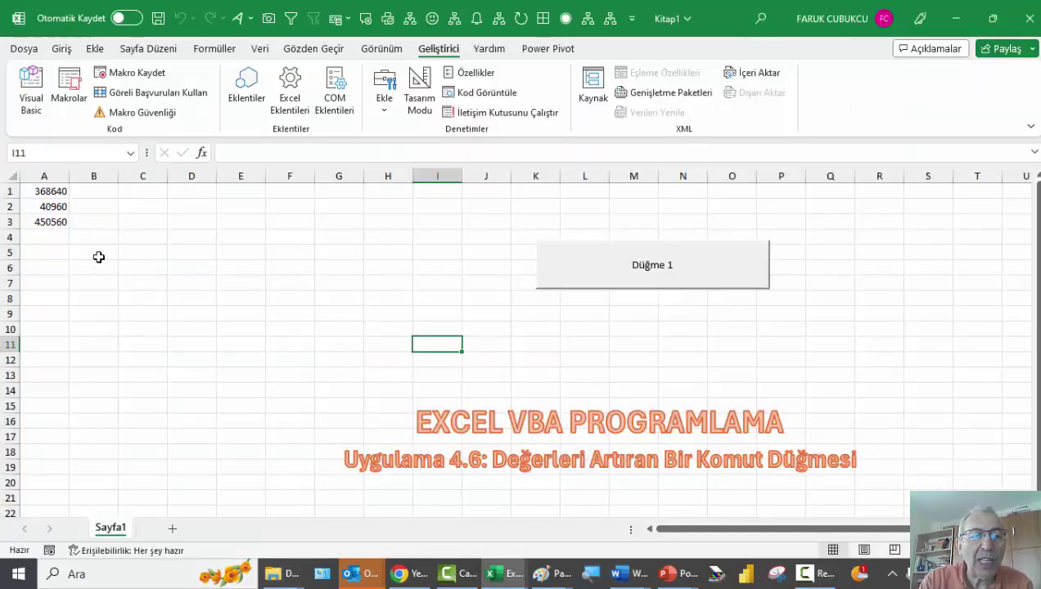
# Check the doubled values in A1, A2 and A3, then reopen the VBA editor.
pyautogui.click(47, 191)
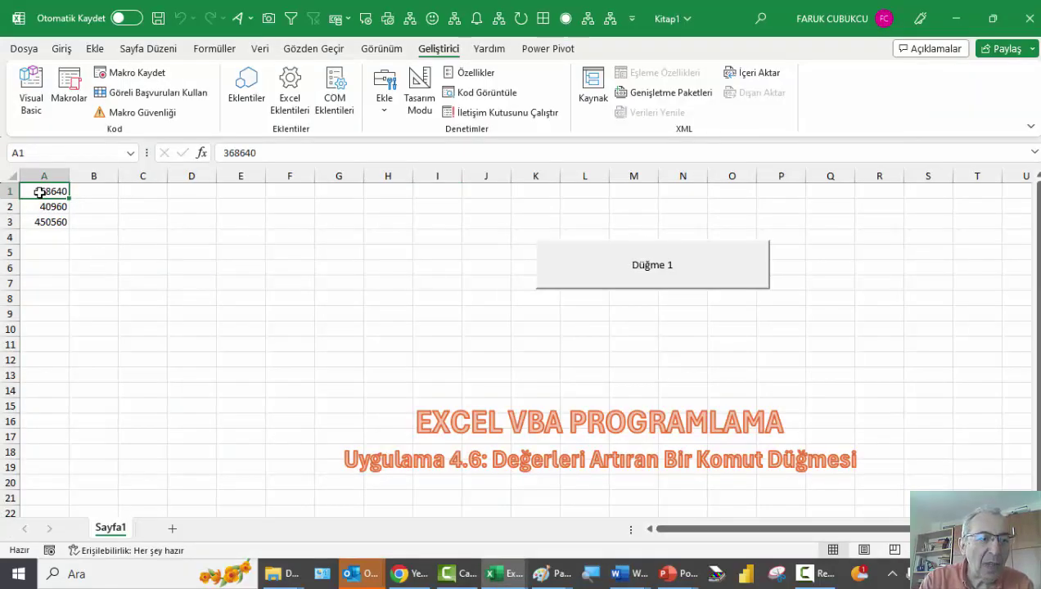
pyautogui.click(36, 207)
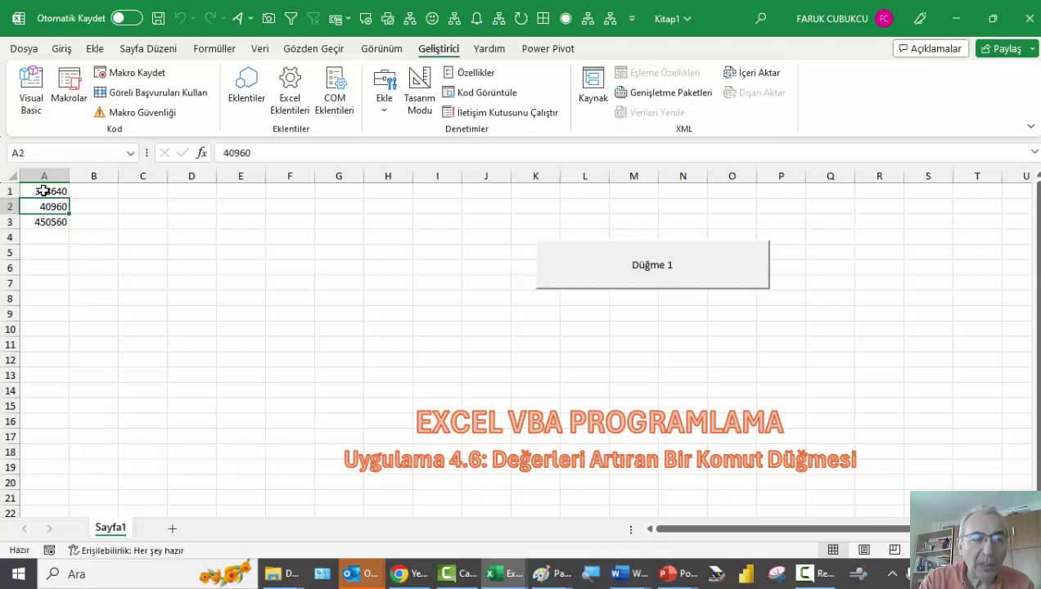
pyautogui.click(39, 223)
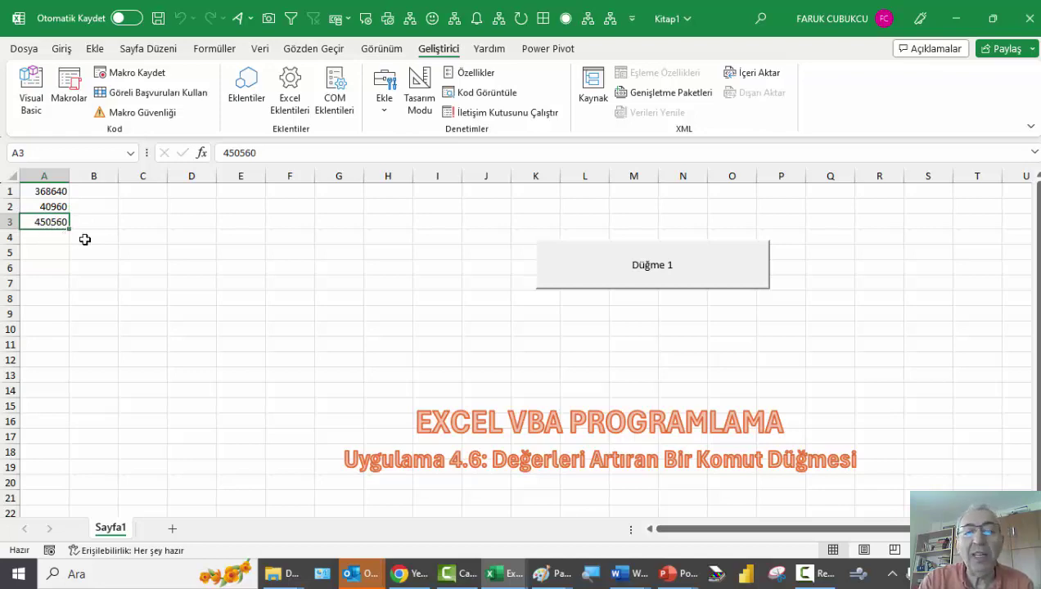
pyautogui.click(30, 98)
pyautogui.write('Sub dene2')
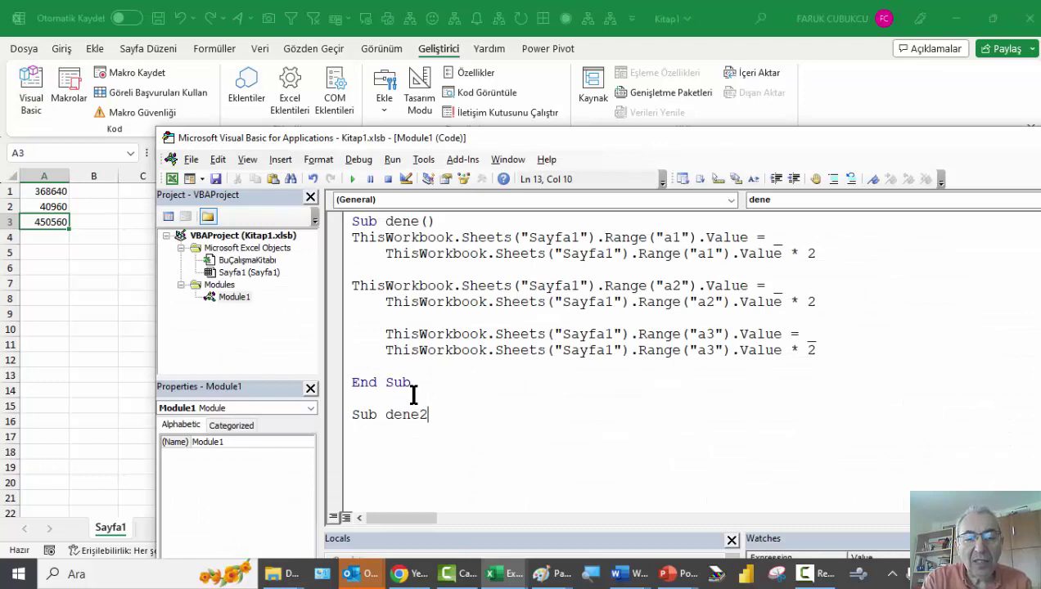
# Declare Sub dene2 with Dim SATIR As Integer.
pyautogui.press('Return')
pyautogui.press('Return')
pyautogui.write('DİMS')
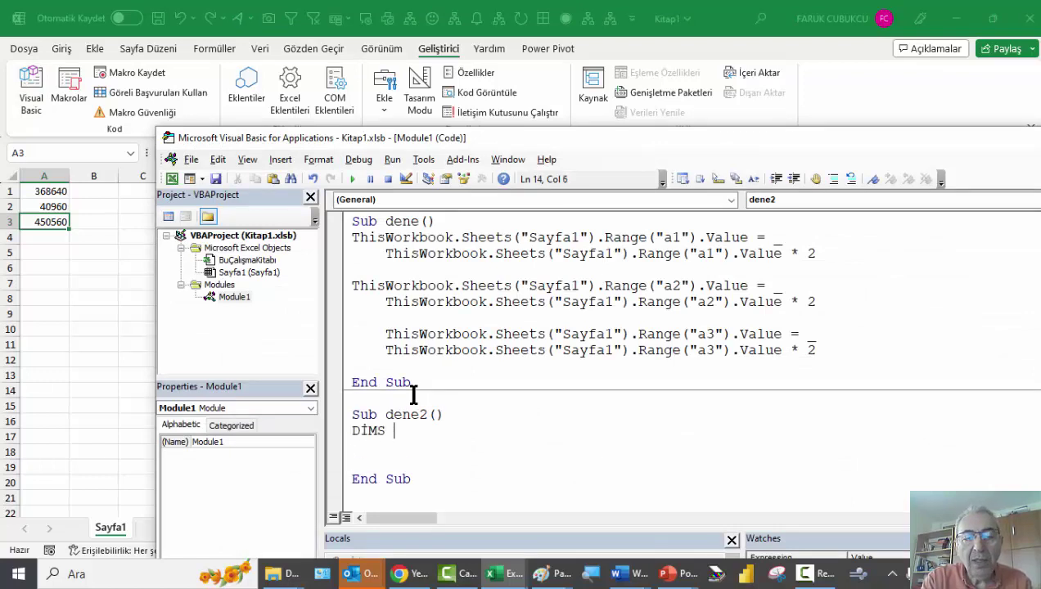
pyautogui.press('BackSpace')
pyautogui.press('BackSpace')
pyautogui.press('BackSpace')
pyautogui.write('im SAT')
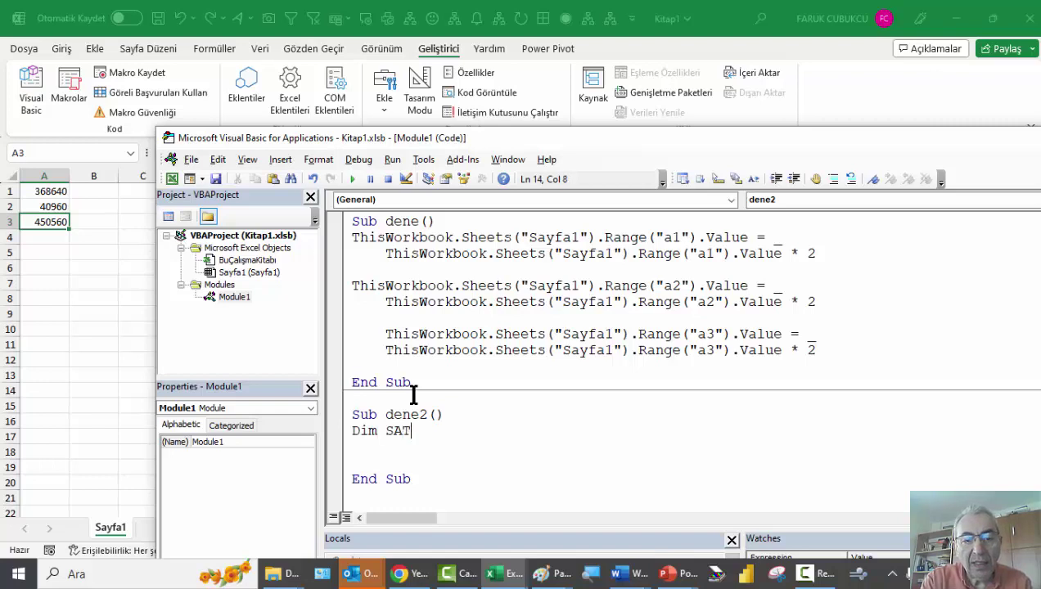
pyautogui.write('IR as in')
pyautogui.press('Tab')
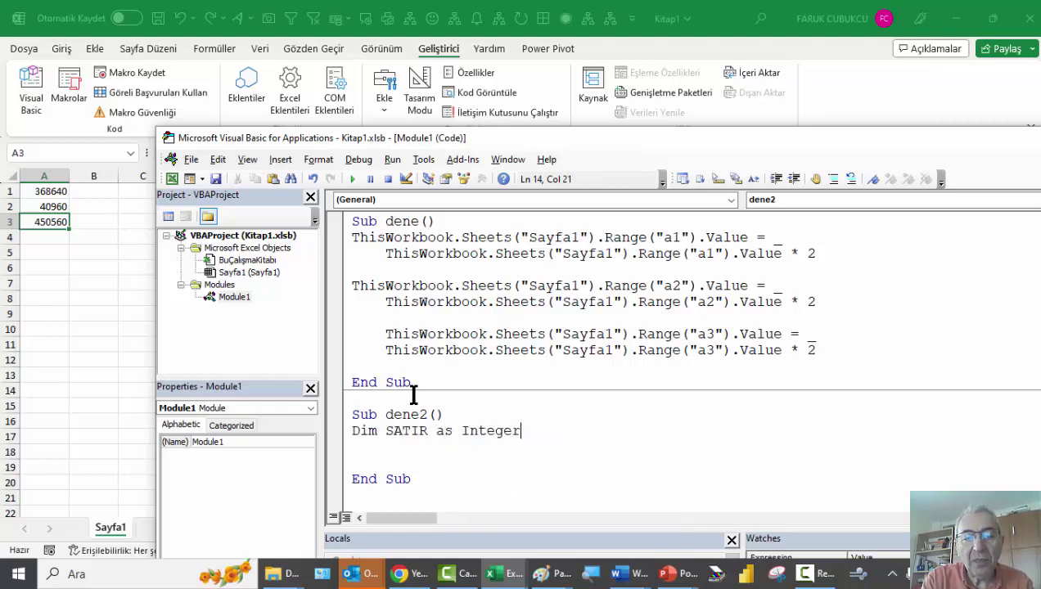
pyautogui.press('Return')
# Add a For SATIR = 1 To 3 … Next SATIR loop with an indented empty body line.
pyautogui.write('for ')
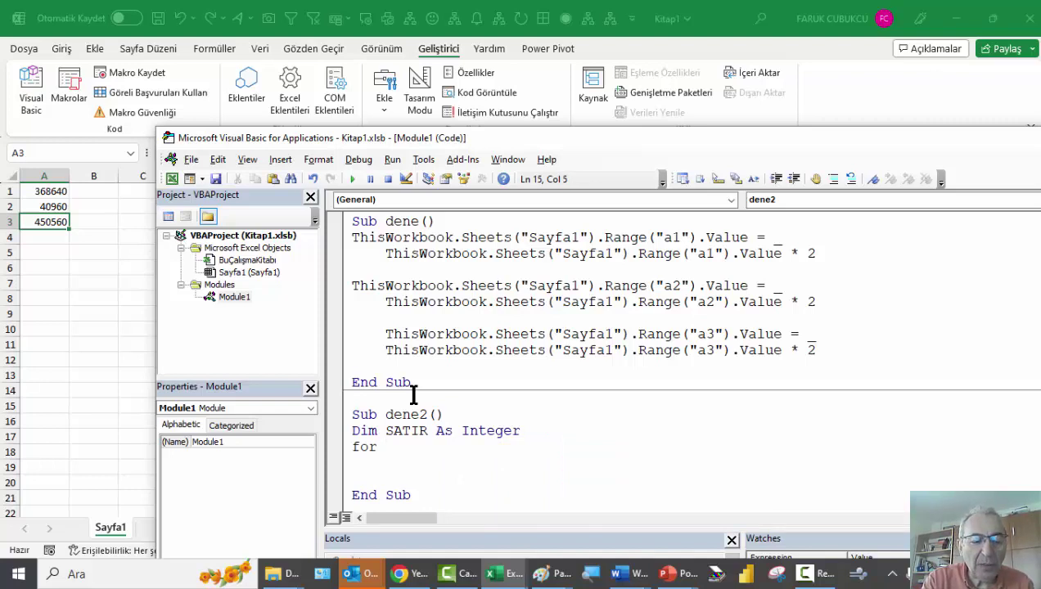
pyautogui.write('SATIR =')
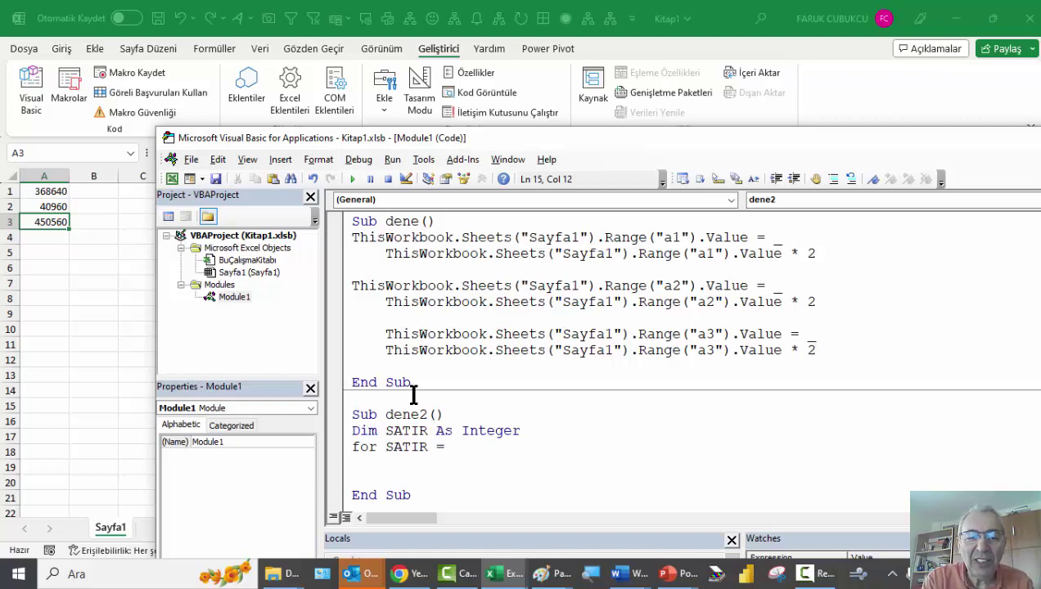
pyautogui.write('1 TO')
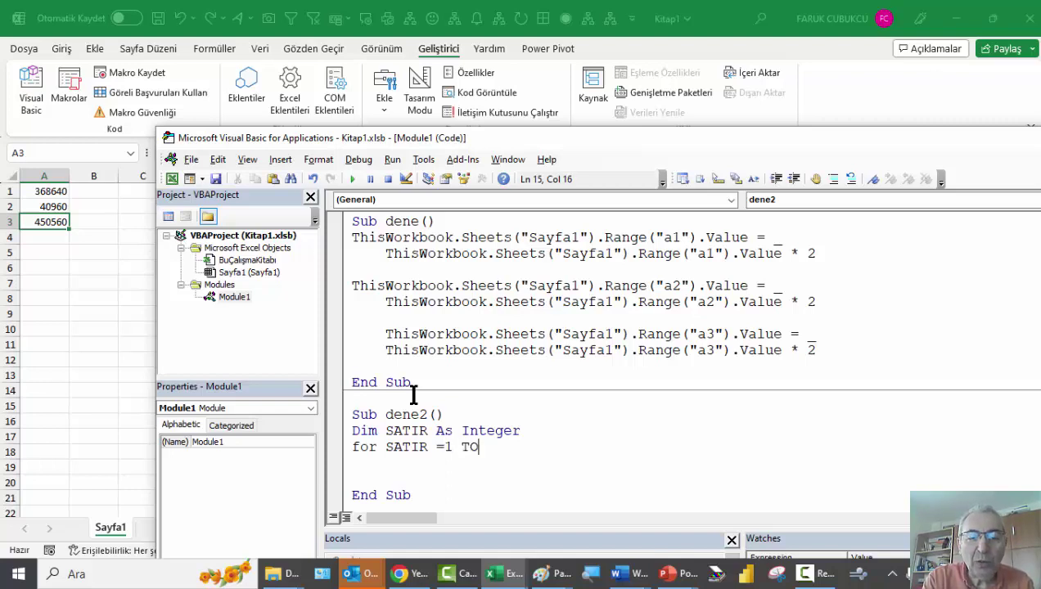
pyautogui.write('3')
pyautogui.press('Return')
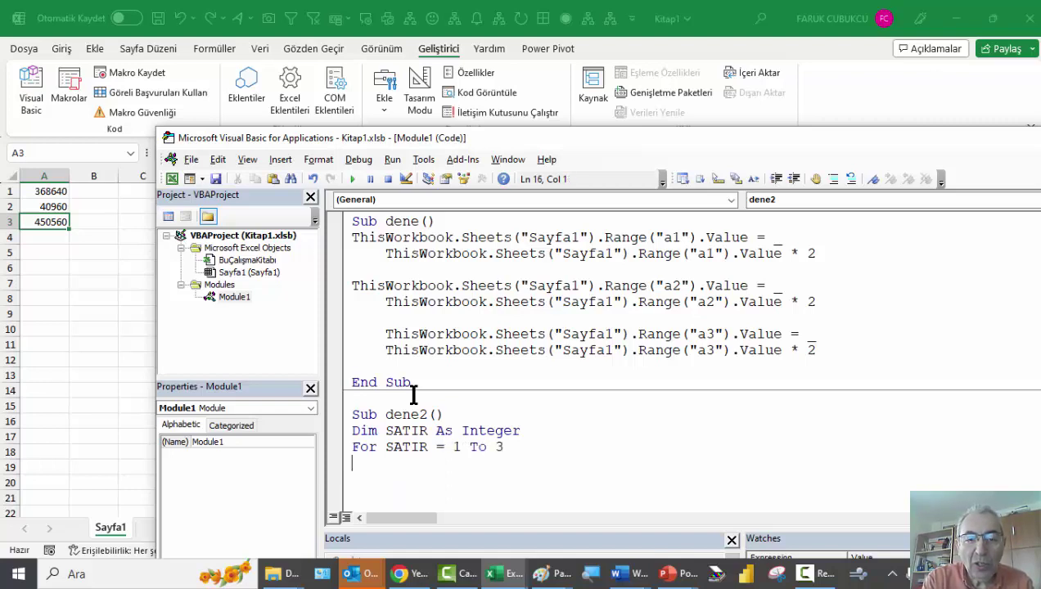
pyautogui.write('nEXT')
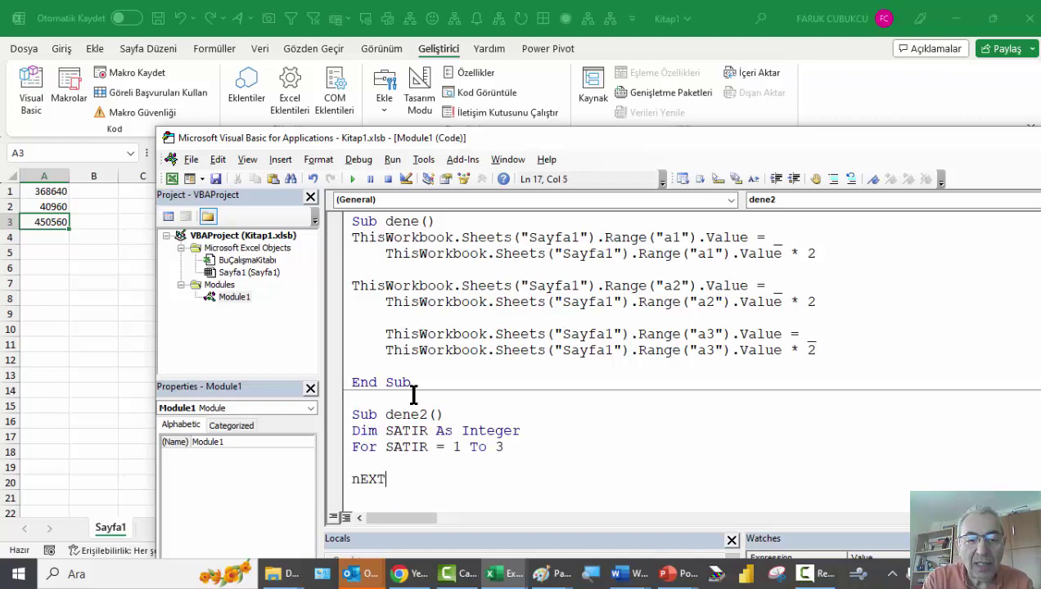
pyautogui.write('atir')
pyautogui.press('Return')
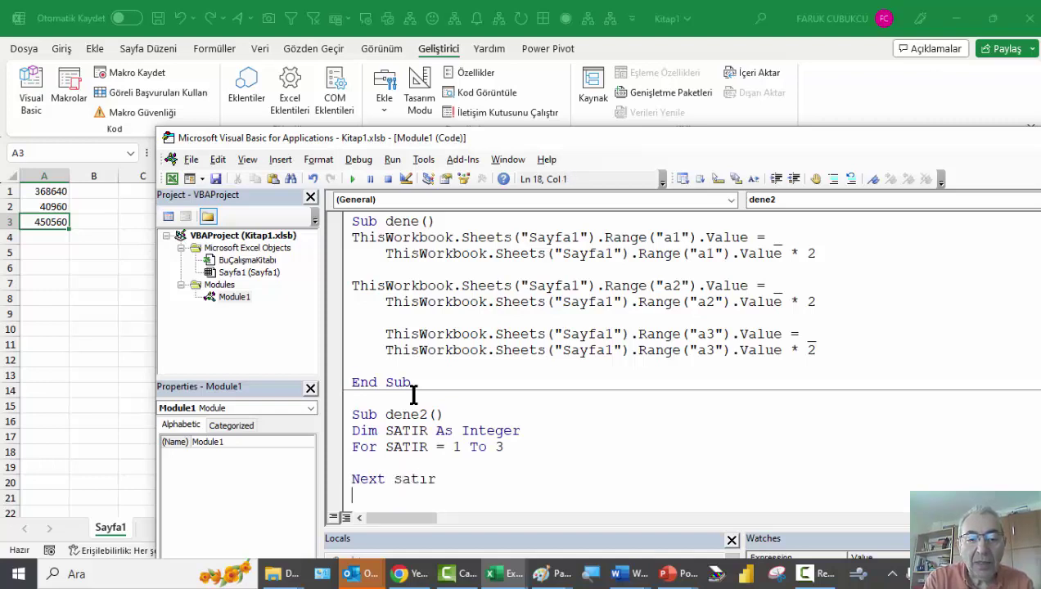
pyautogui.press('BackSpace')
pyautogui.press('BackSpace')
pyautogui.press('BackSpace')
pyautogui.press('BackSpace')
pyautogui.press('BackSpace')
pyautogui.press('BackSpace')
pyautogui.write('at')
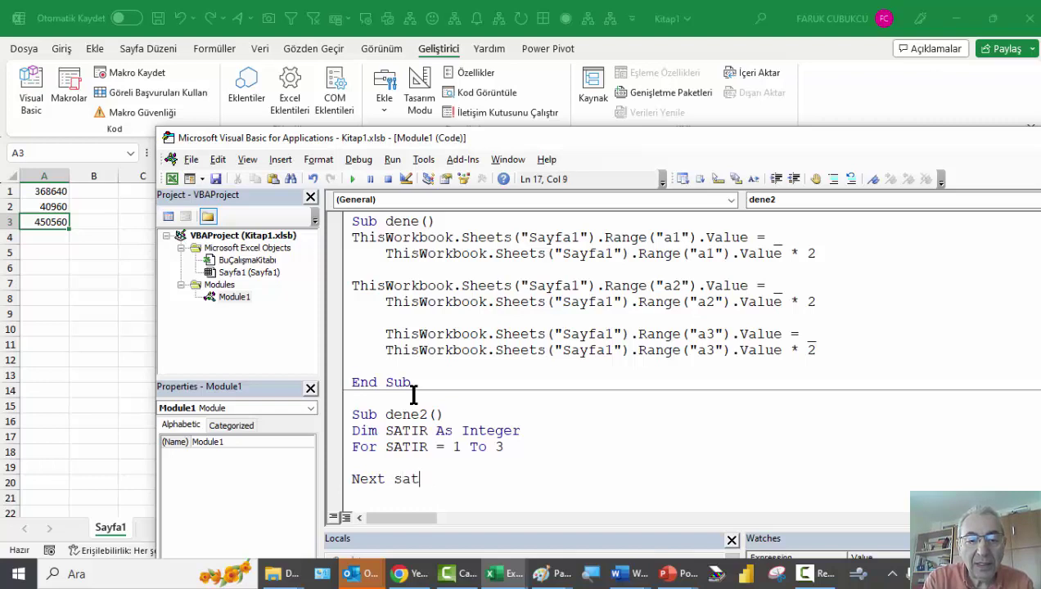
pyautogui.press('BackSpace')
pyautogui.write('SATIR')
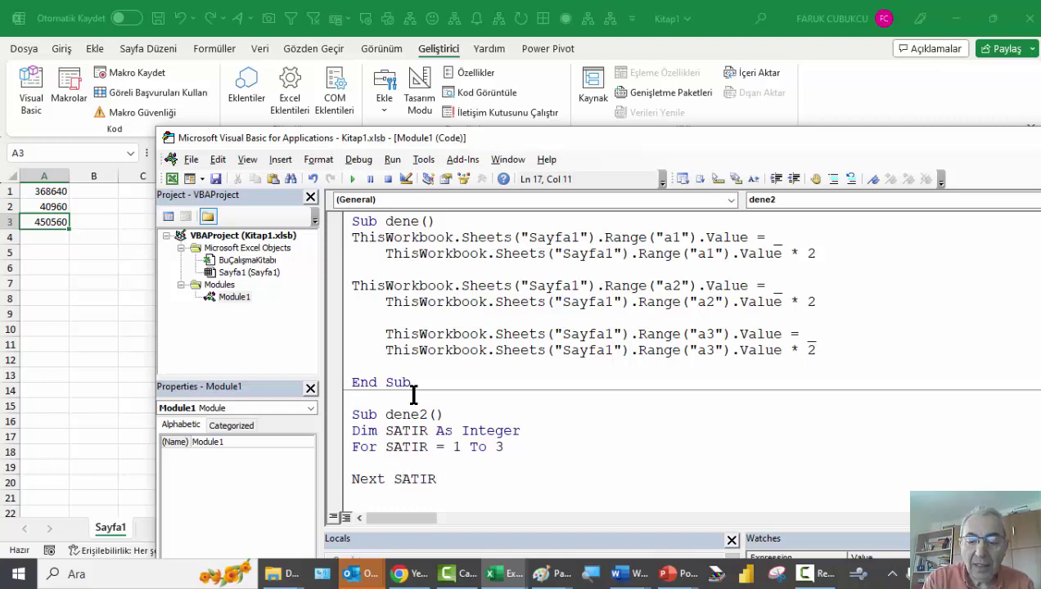
pyautogui.press('Tab')
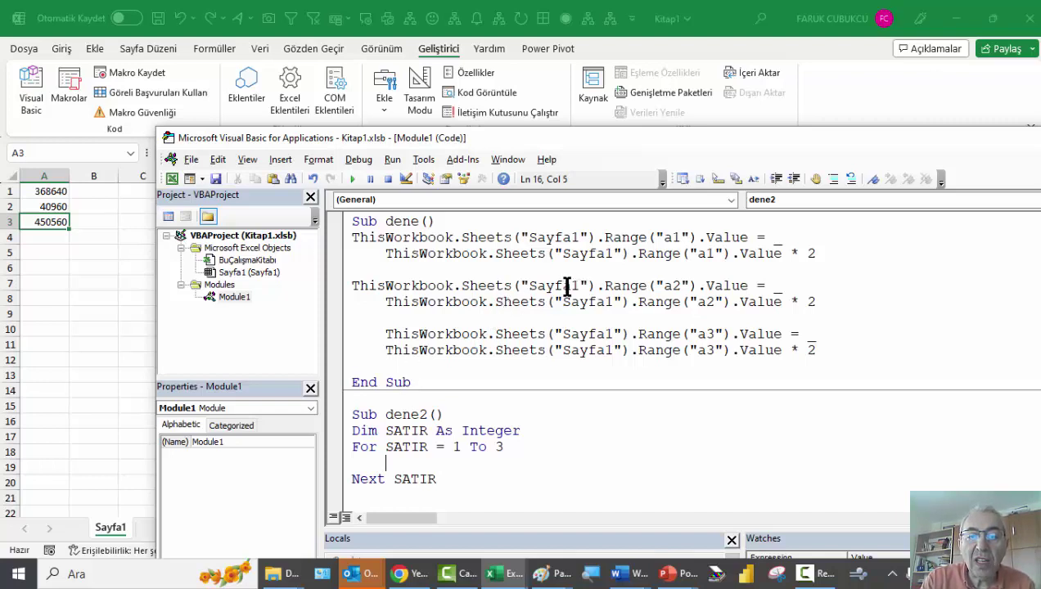
# Paste the Sayfa1 sheet reference into the loop and add .Cells(SATIR,1).
pyautogui.moveTo(594, 286); pyautogui.dragTo(346, 286)
pyautogui.hotkey('ctrl', 'c')
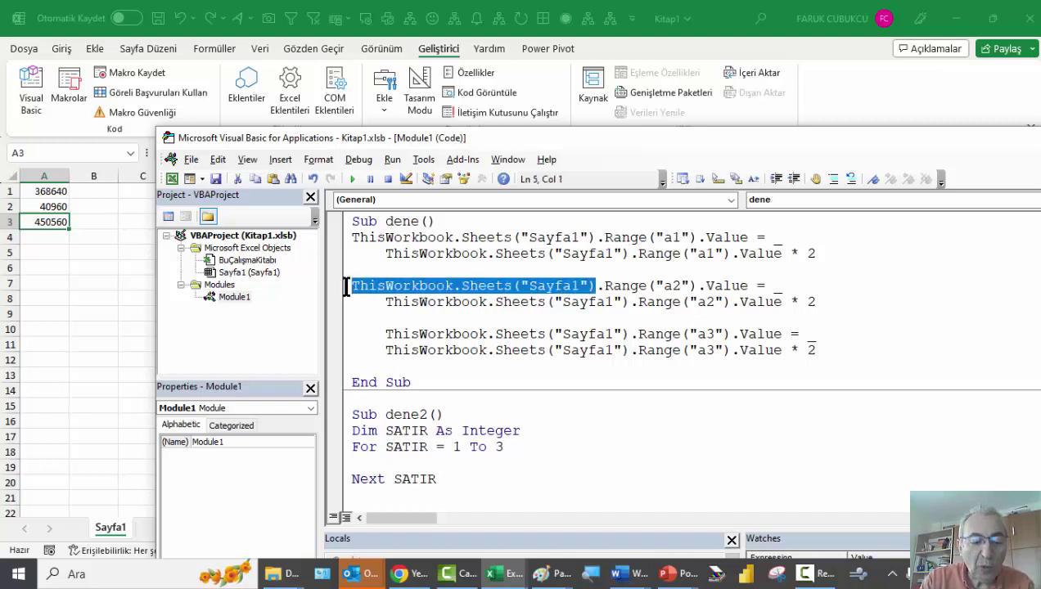
pyautogui.click(399, 459)
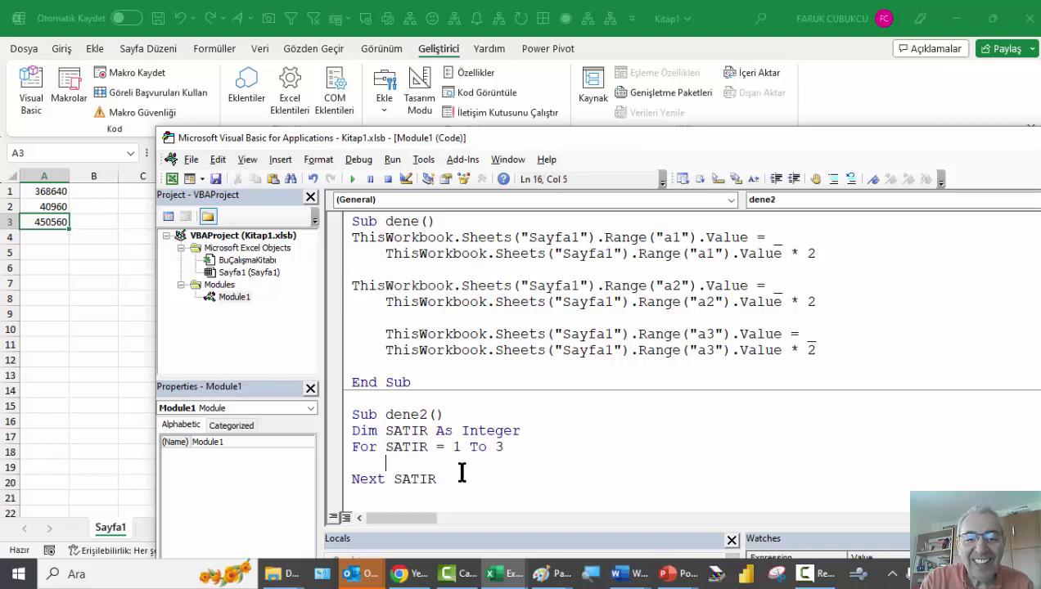
pyautogui.hotkey('ctrl', 'v')
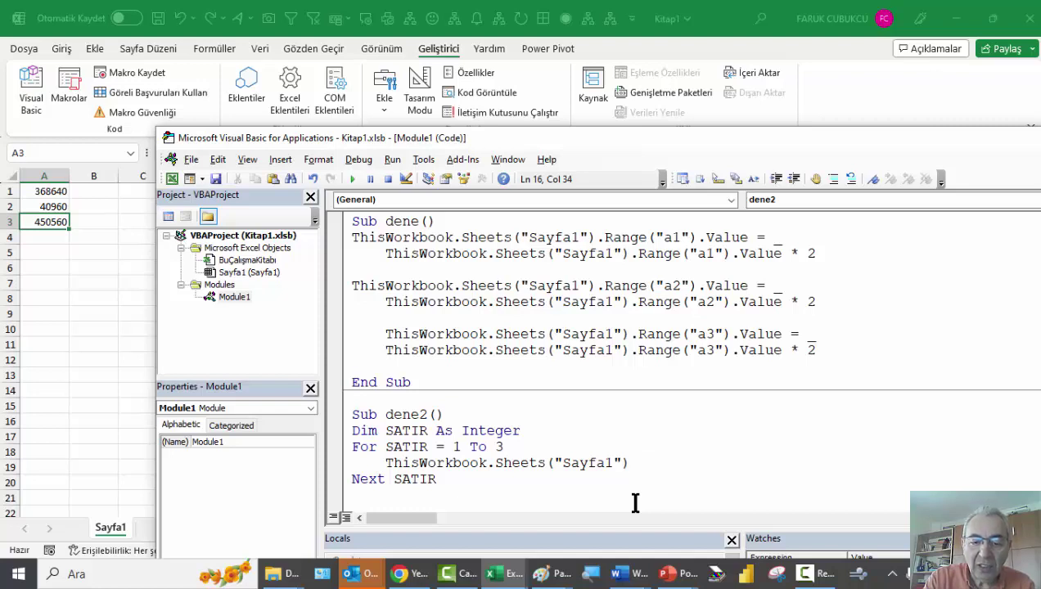
pyautogui.write('.cELL')
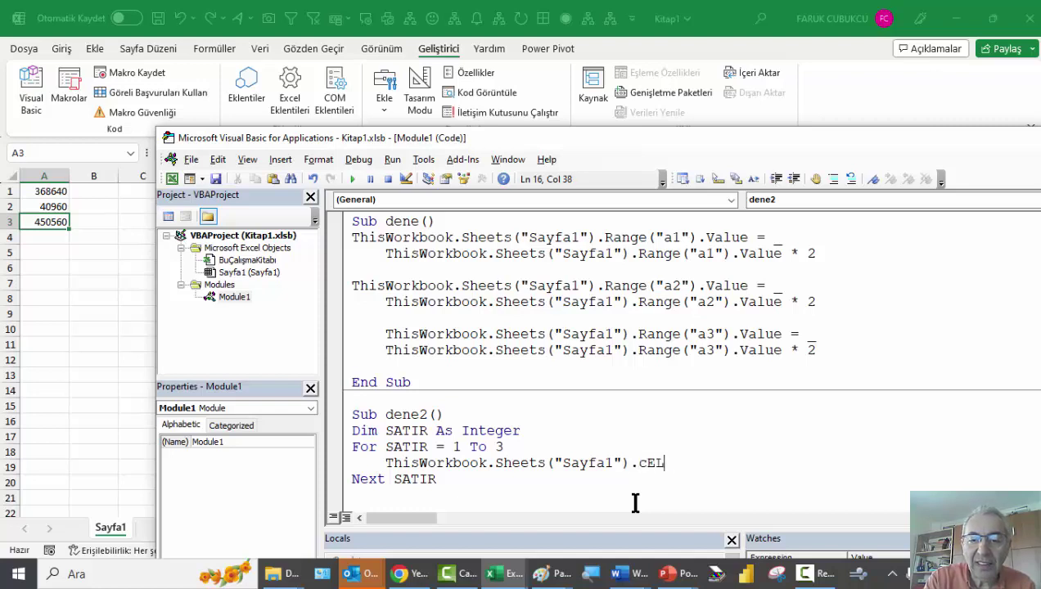
pyautogui.press('BackSpace')
pyautogui.press('BackSpace')
pyautogui.write('ELLS')
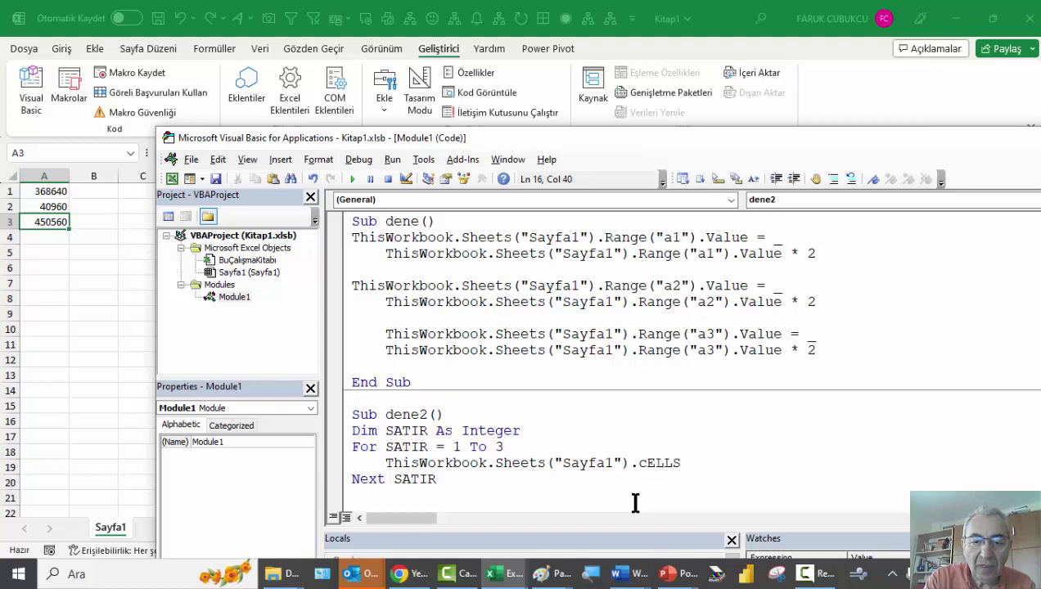
pyautogui.write('(SA')
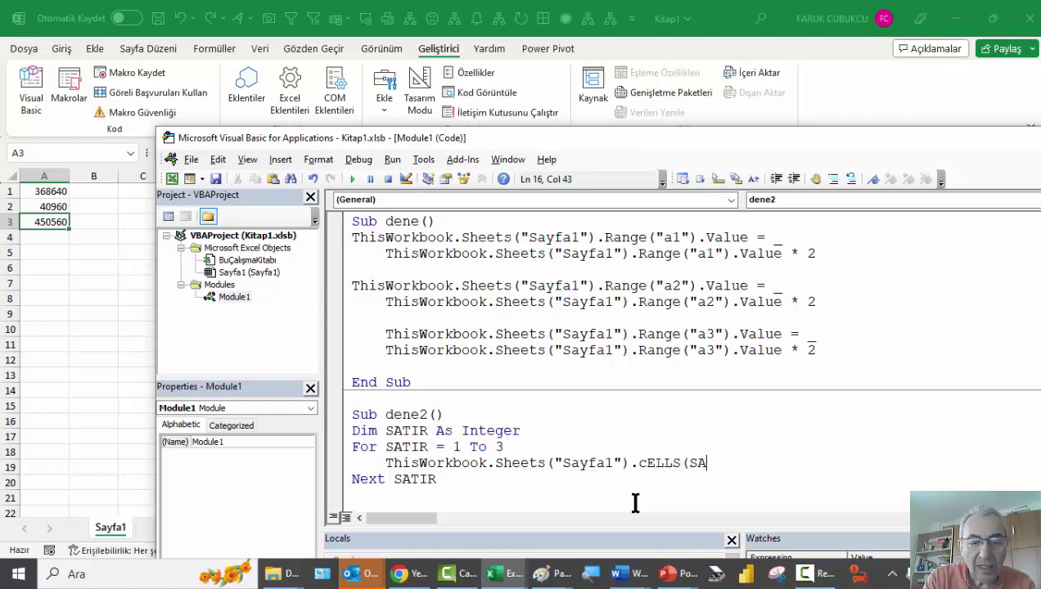
pyautogui.write('TIR,1')
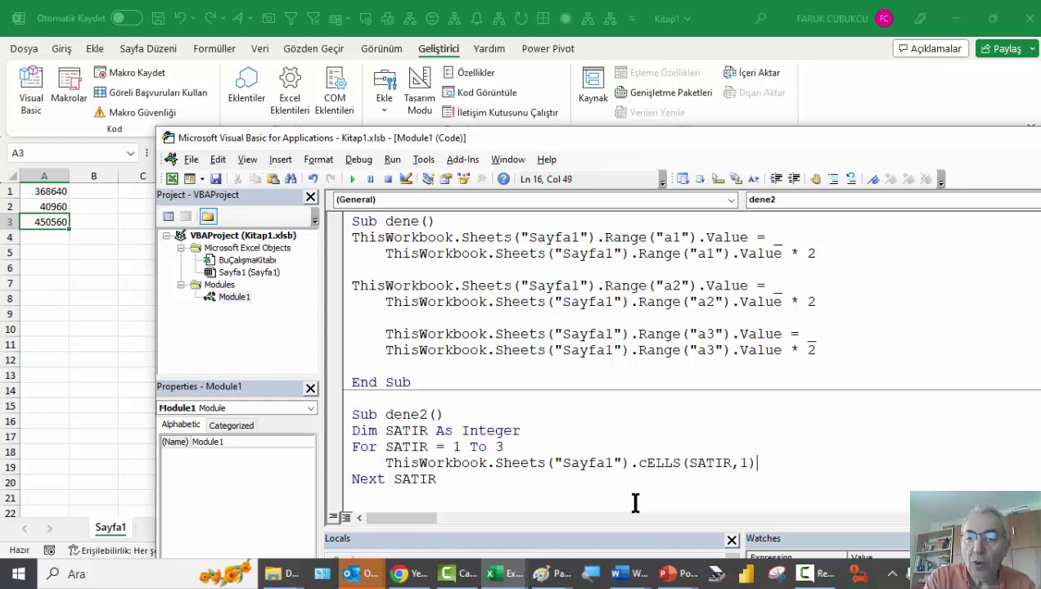
pyautogui.press('Return')
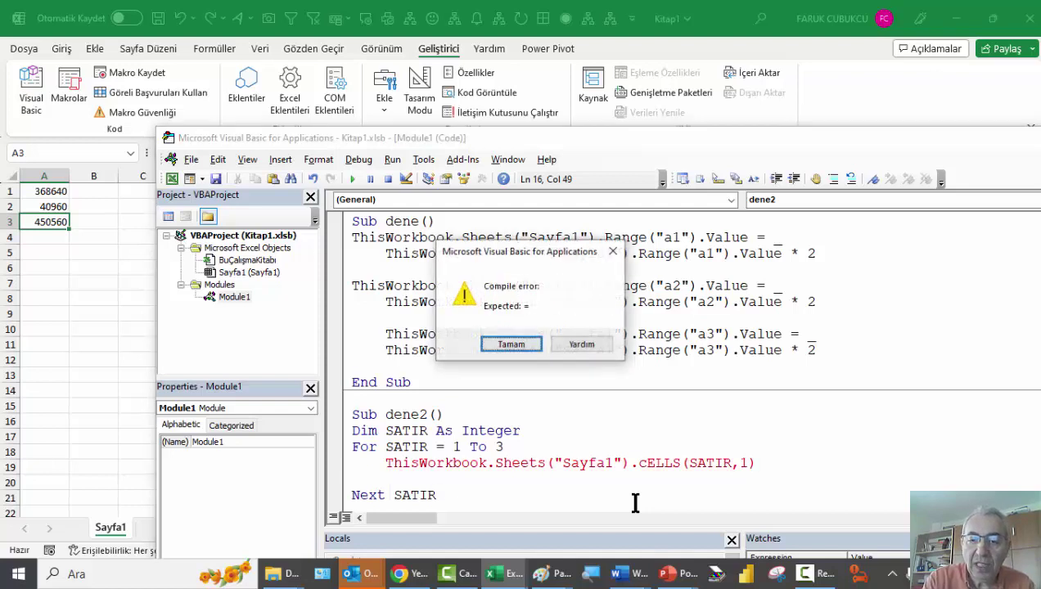
pyautogui.press('Return')
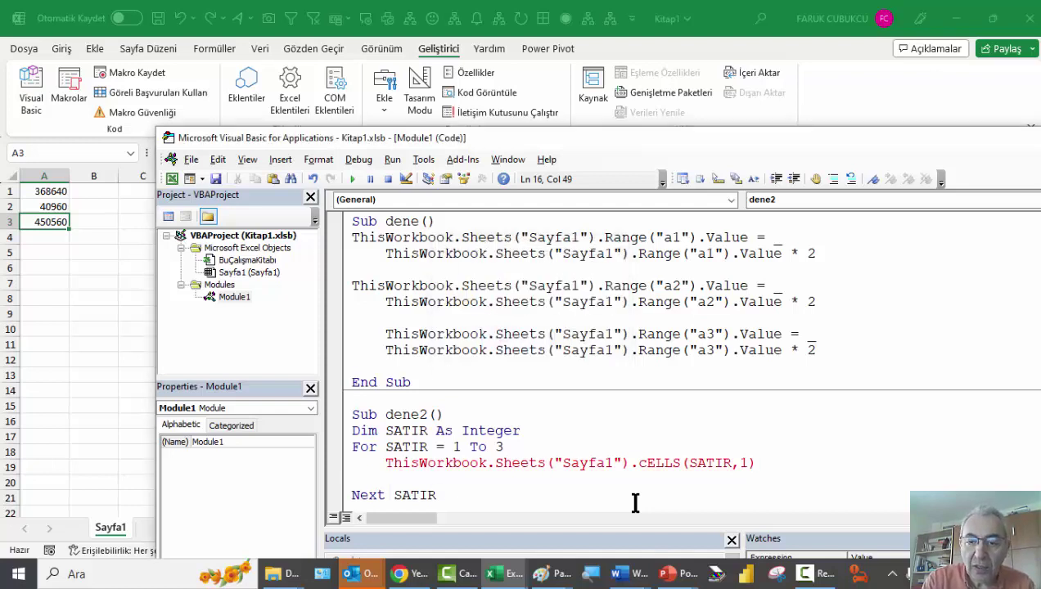
pyautogui.write('.')
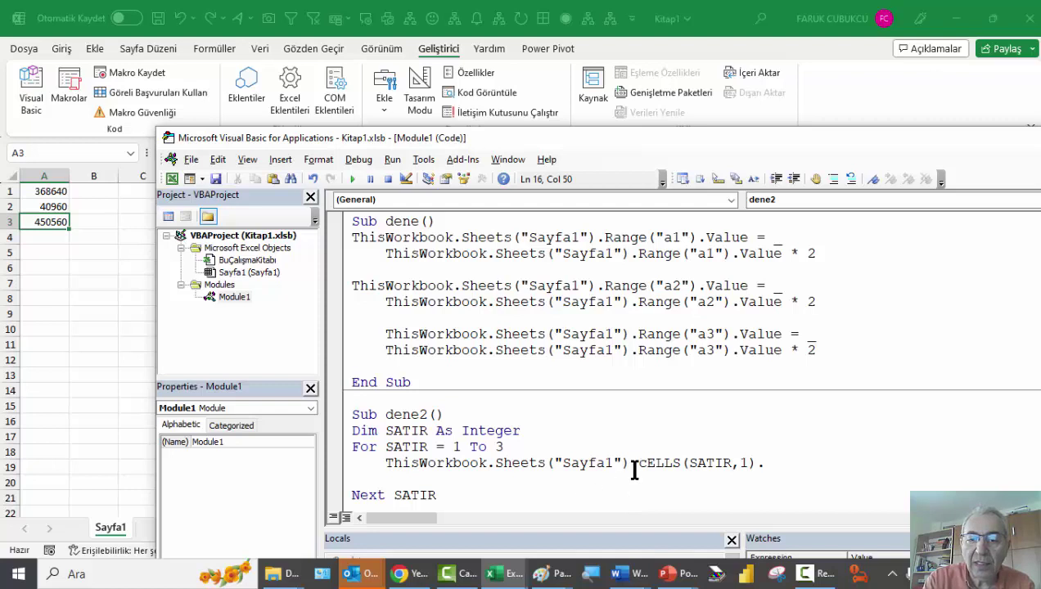
# Correct the casing to Cells and extend the line with .value = _ continuation.
pyautogui.doubleClick(648, 463)
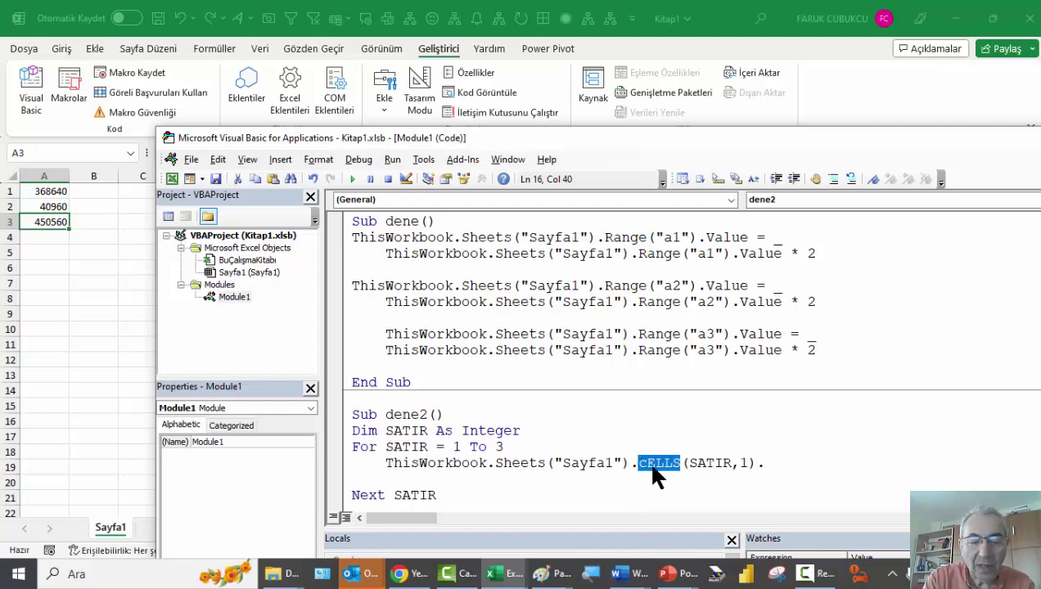
pyautogui.write('Cells')
pyautogui.click(793, 464)
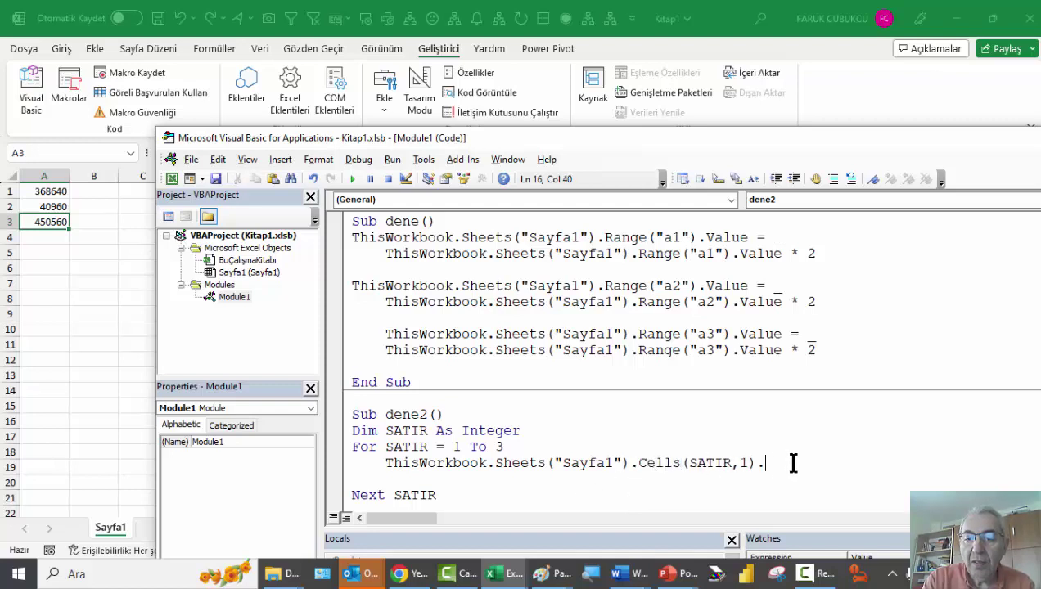
pyautogui.write('valur')
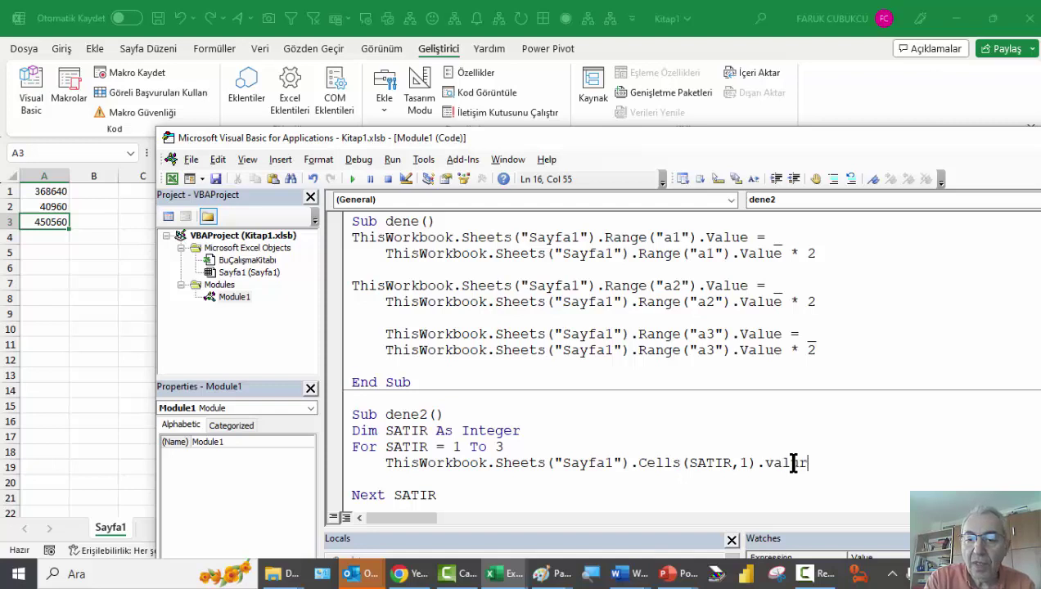
pyautogui.write('= 0')
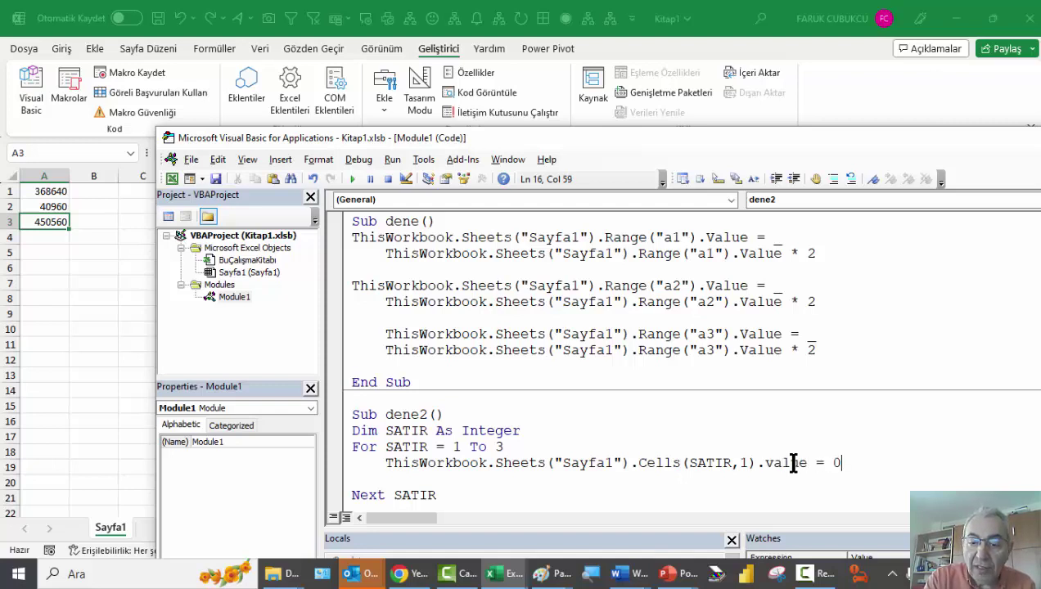
pyautogui.write('_')
pyautogui.press('Return')
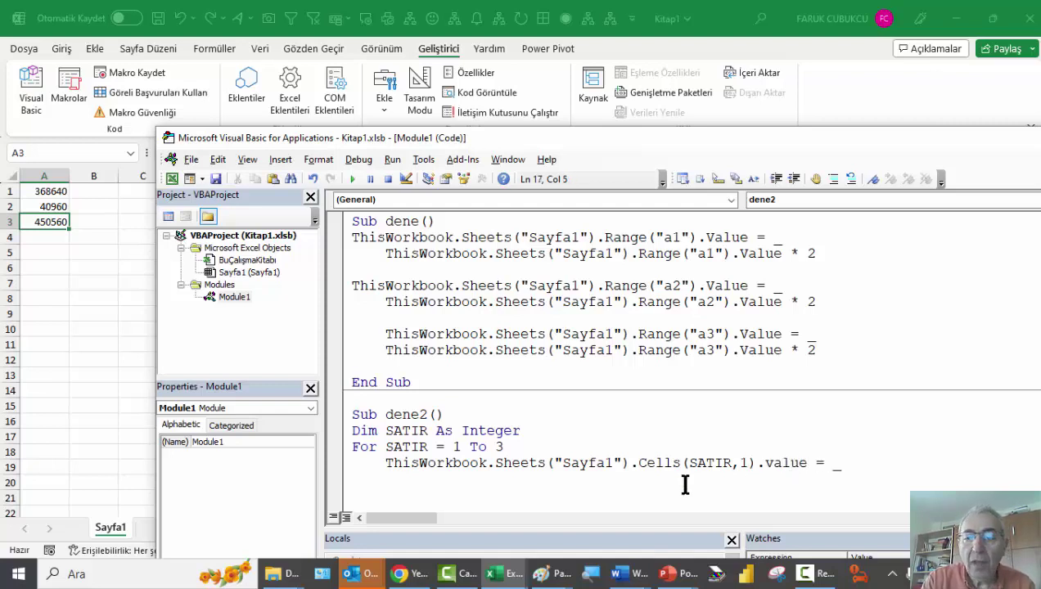
# Complete the continued line as the Cells(SATIR,1).value expression * 2, then return to the worksheet.
pyautogui.moveTo(807, 463); pyautogui.dragTo(386, 465)
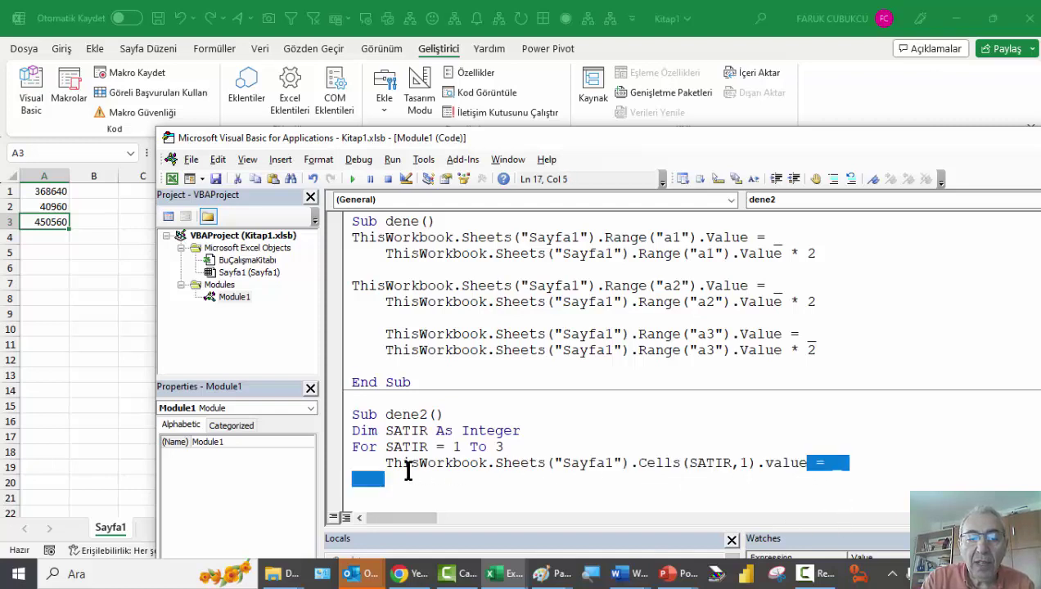
pyautogui.click(427, 490)
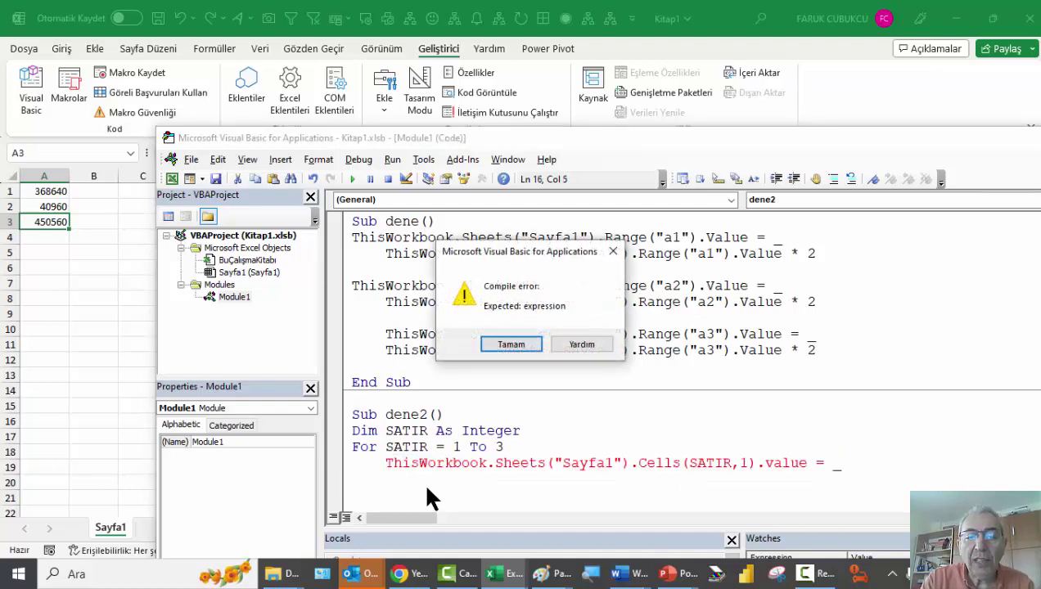
pyautogui.click(508, 345)
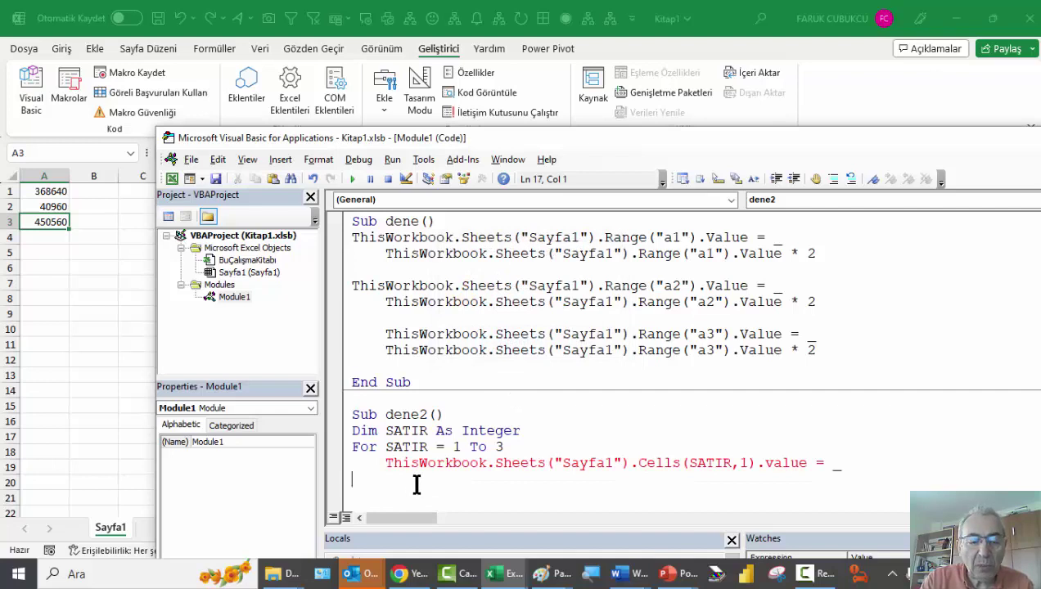
pyautogui.write('ThisWorkbook.Sheets("Sayfa1").Cells(SATIR,1).value')
pyautogui.click(354, 480)
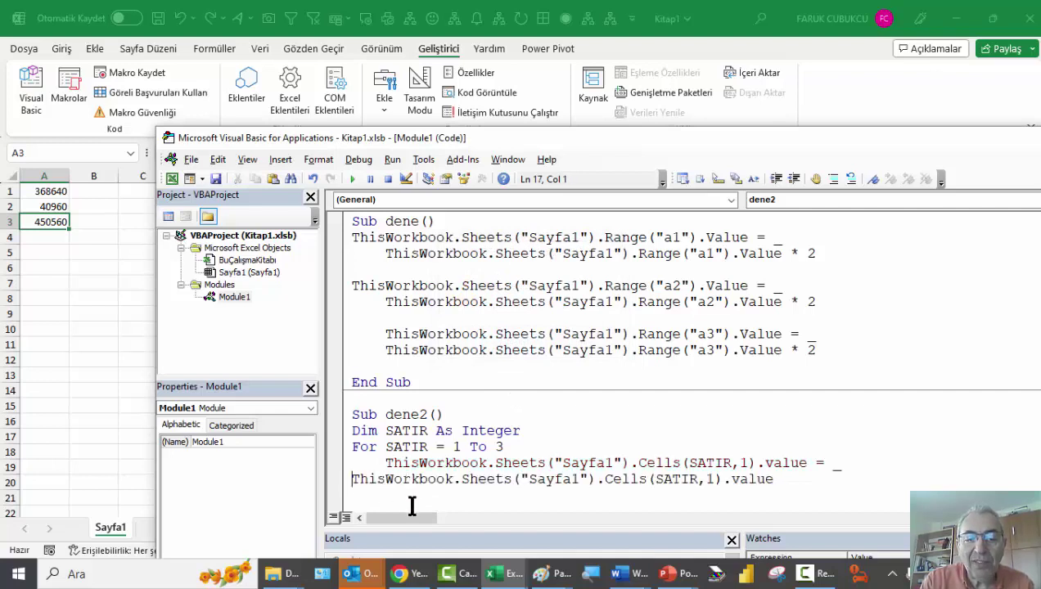
pyautogui.press('Return')
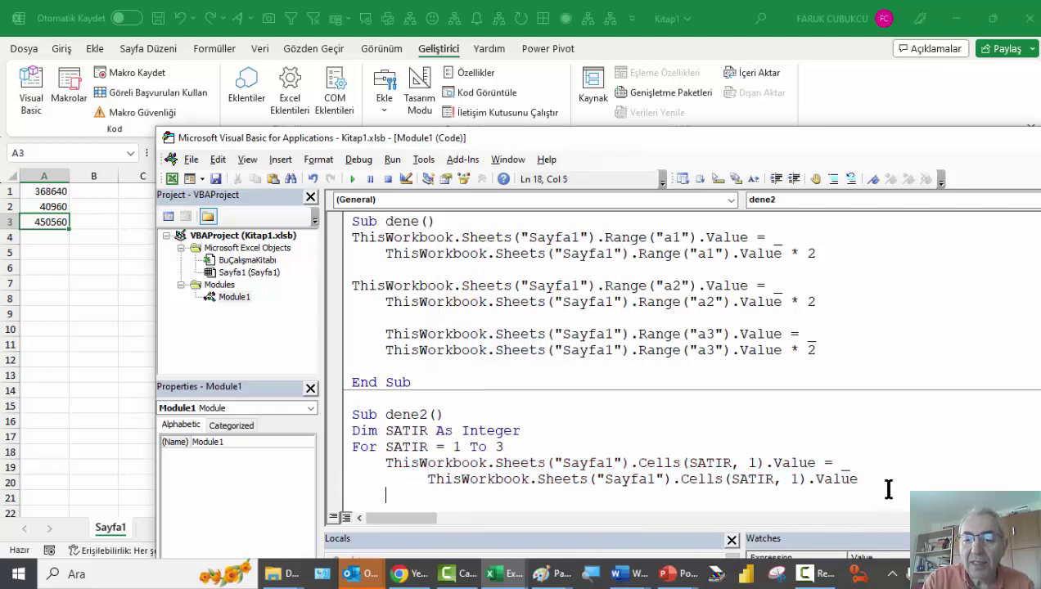
pyautogui.click(895, 481)
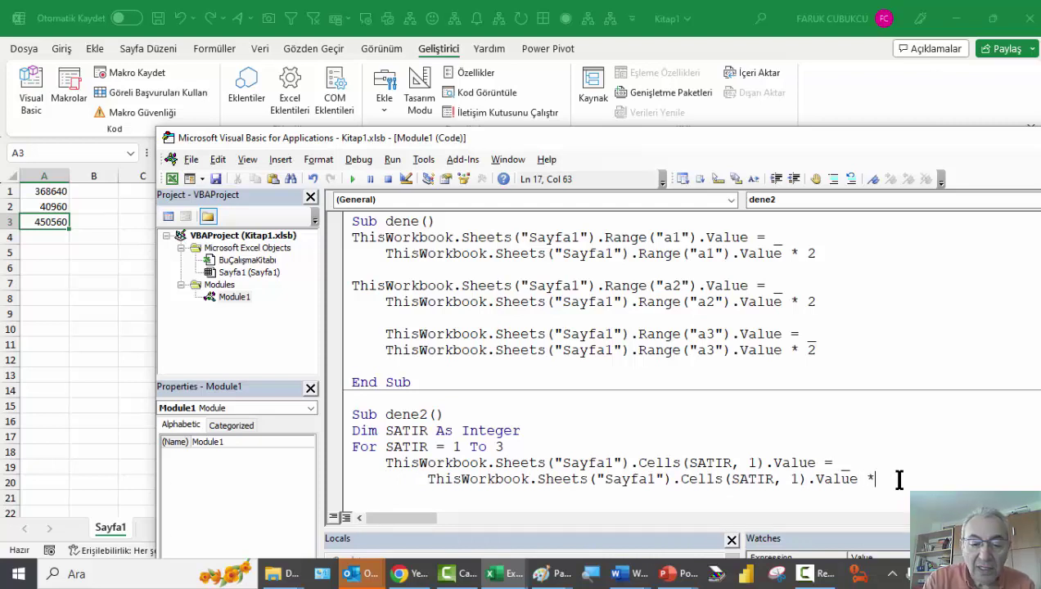
pyautogui.write('2')
pyautogui.press('Return')
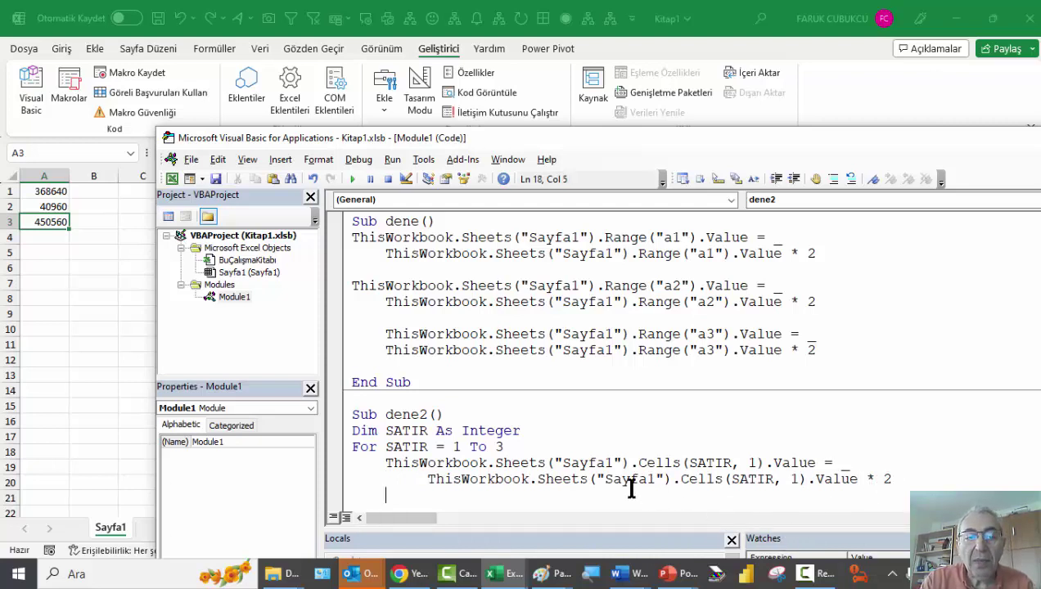
pyautogui.scroll(-1, 421, 437)
pyautogui.scroll(-1, 458, 402)
pyautogui.hotkey('alt', 'F11')
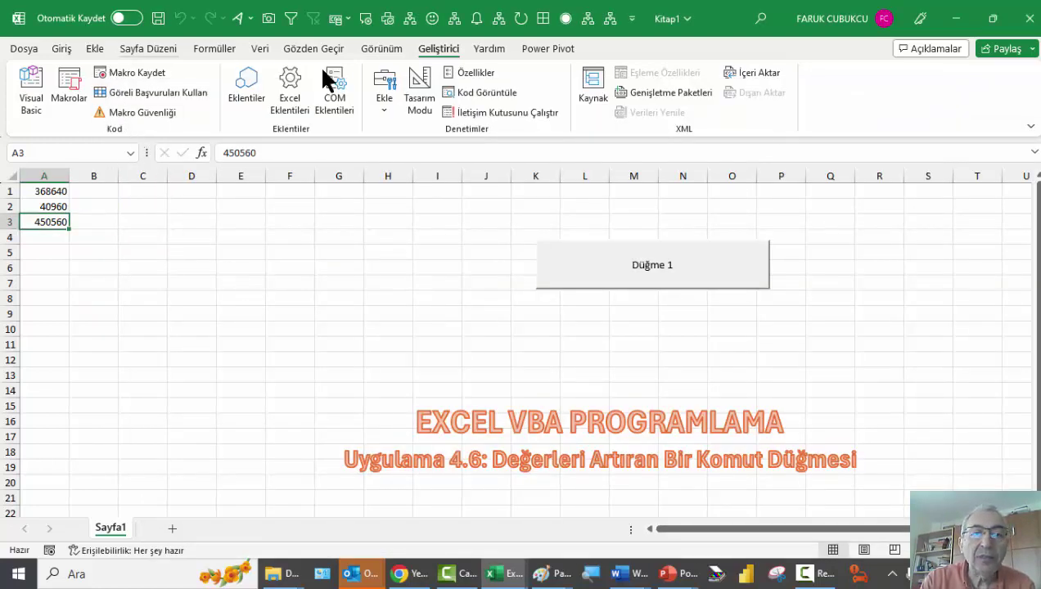
# Draw a second form button, Düğme 2, below the first and assign it the dene2 macro.
pyautogui.click(380, 103)
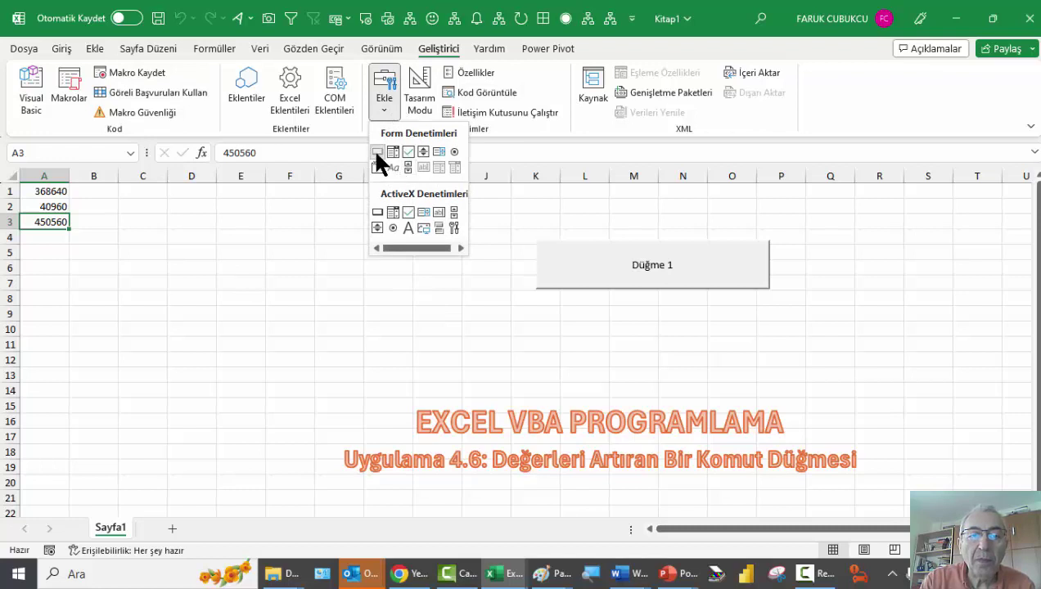
pyautogui.click(378, 153)
pyautogui.moveTo(381, 289); pyautogui.dragTo(566, 357)
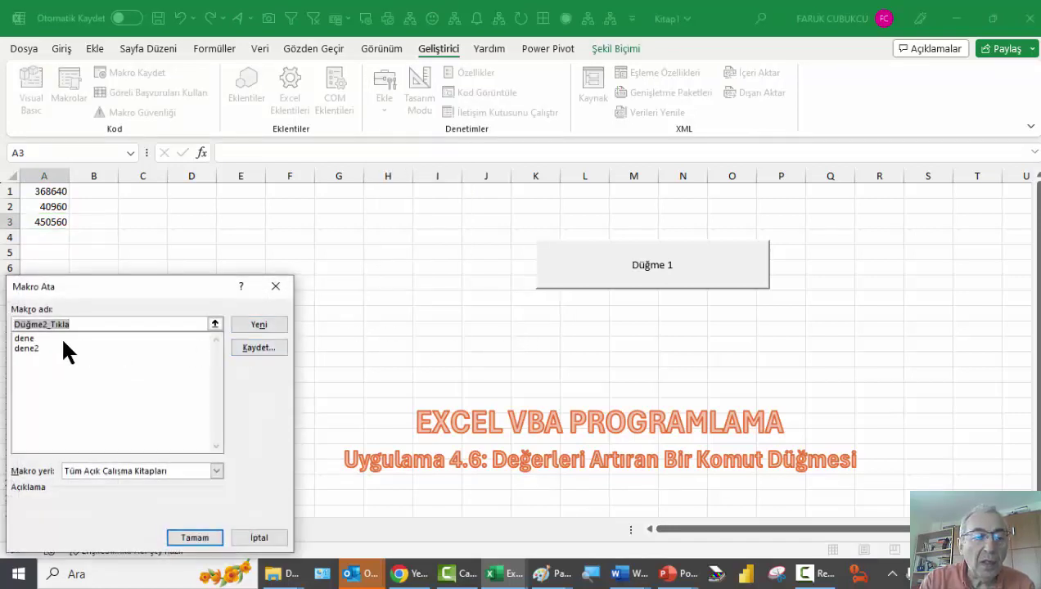
pyautogui.click(28, 349)
pyautogui.click(190, 540)
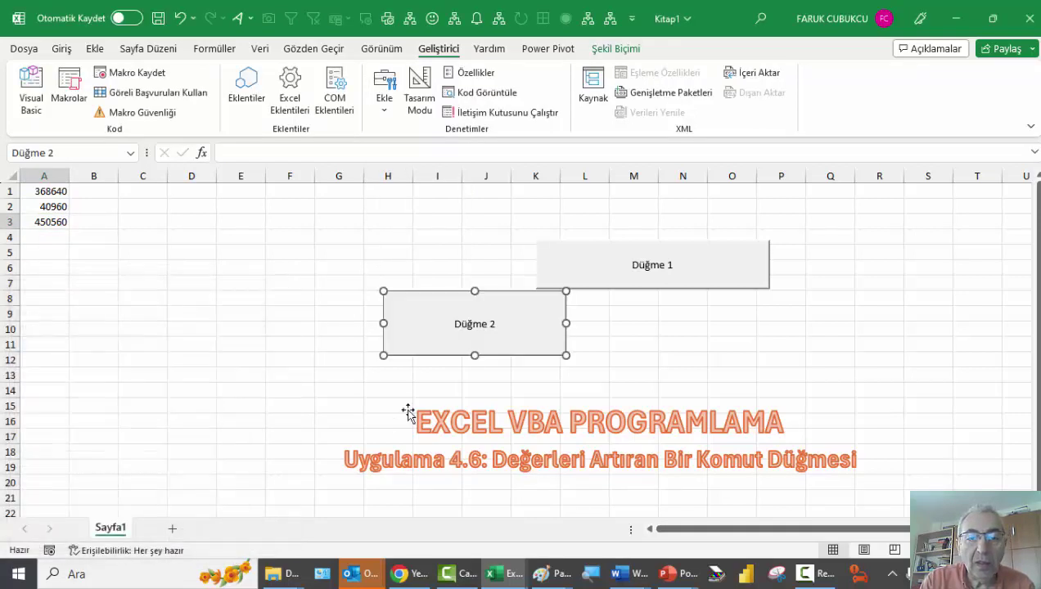
pyautogui.click(408, 413)
# Run Düğme 2 repeatedly to push A1:A3 to 23592960, 2621440 and 28835840, then open Visual Basic.
pyautogui.click(460, 327)
pyautogui.click(460, 327)
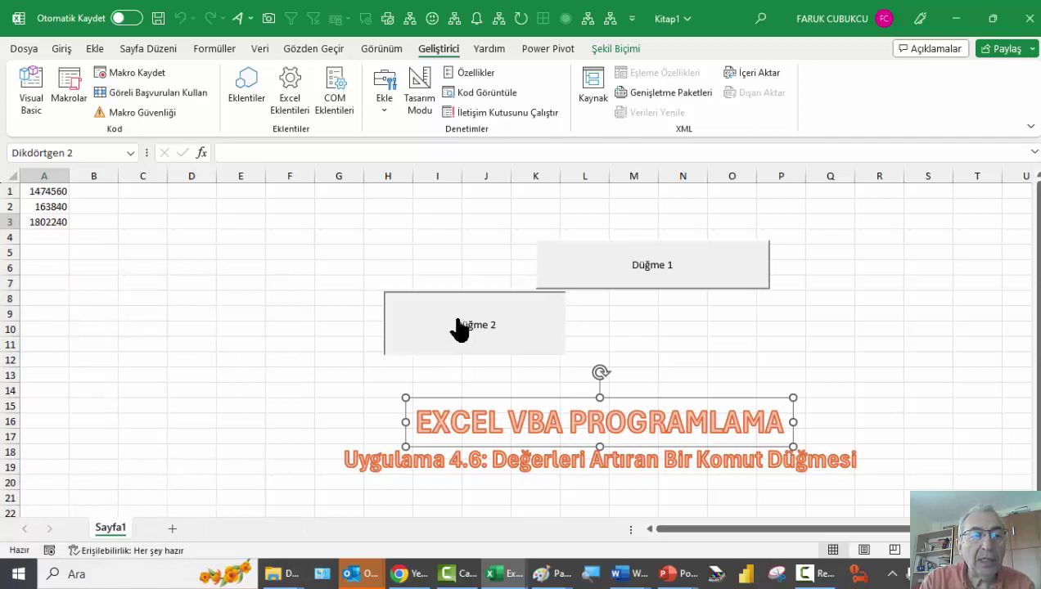
pyautogui.doubleClick(460, 328)
pyautogui.click(663, 285)
pyautogui.click(487, 317)
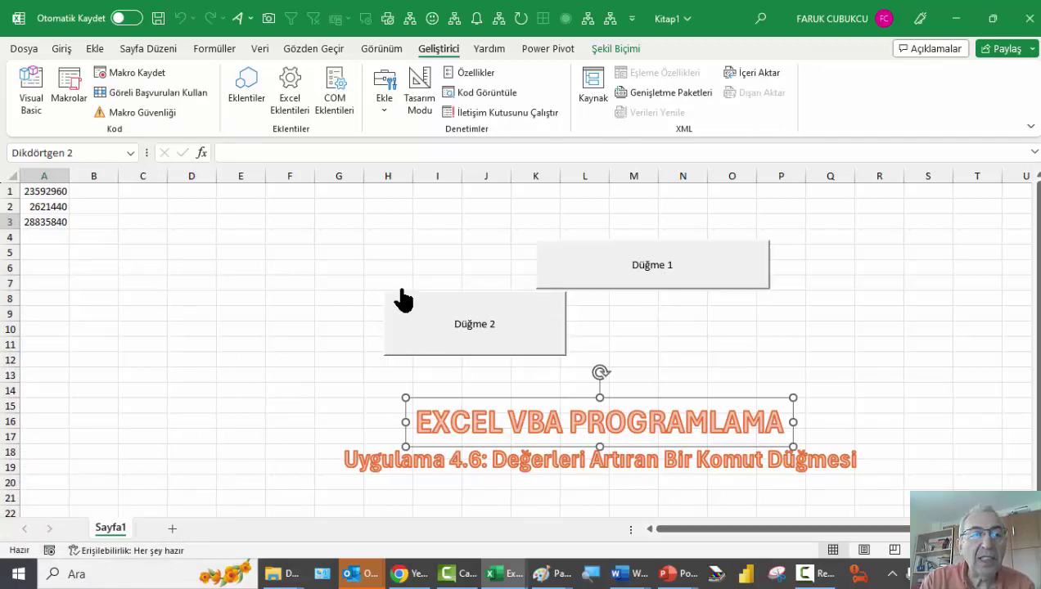
pyautogui.click(29, 86)
pyautogui.scroll(2, 635, 307)
pyautogui.scroll(-2, 631, 315)
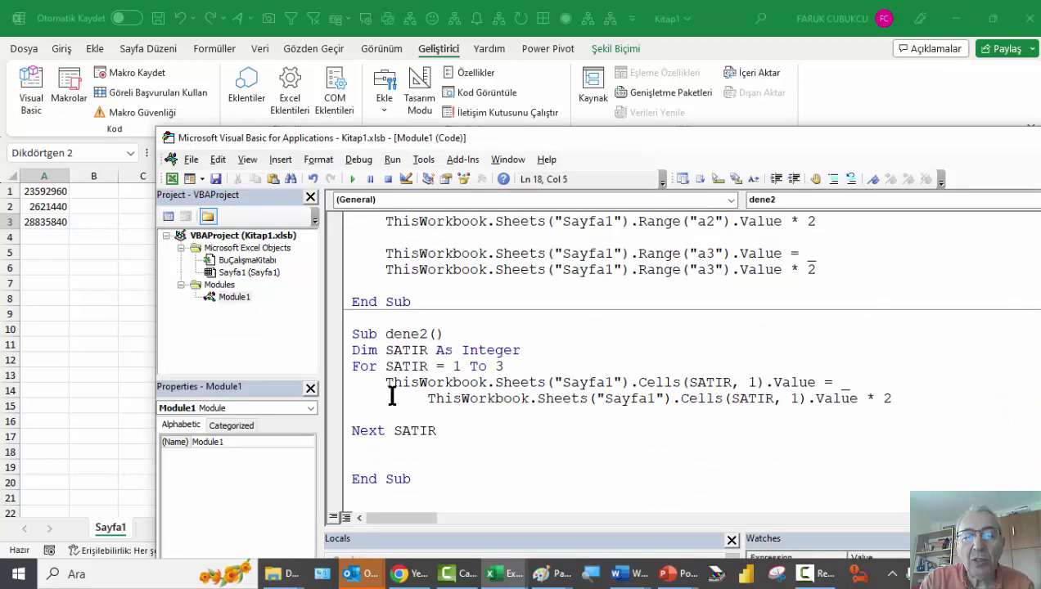
# Move the ThisWorkbook.Sheets("Sayfa1") reference into a new With line above the For loop.
pyautogui.click(537, 368)
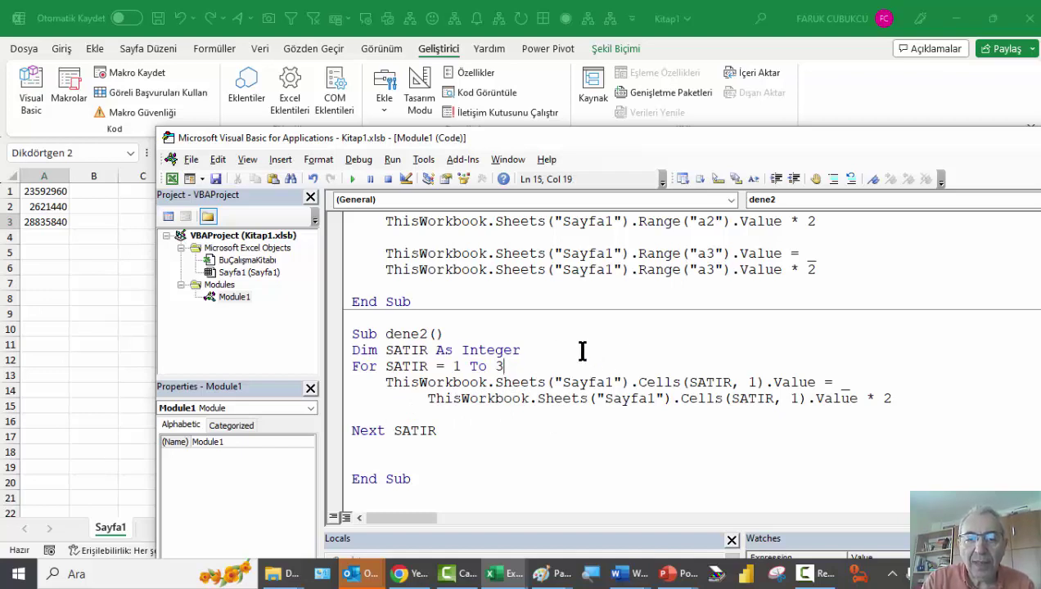
pyautogui.click(581, 352)
pyautogui.press('Return')
pyautogui.press('Return')
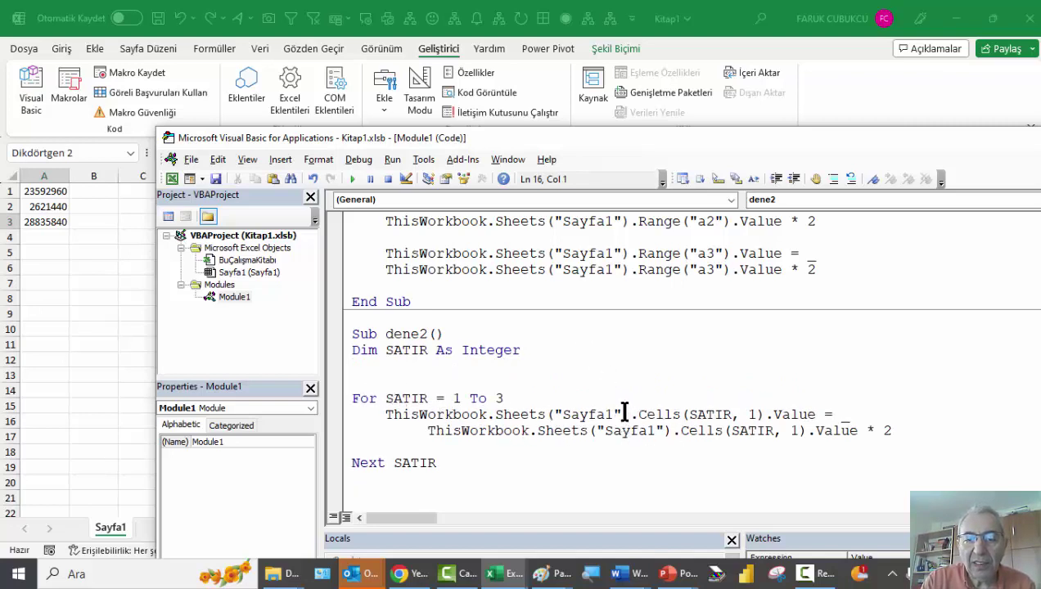
pyautogui.moveTo(626, 412); pyautogui.dragTo(361, 415)
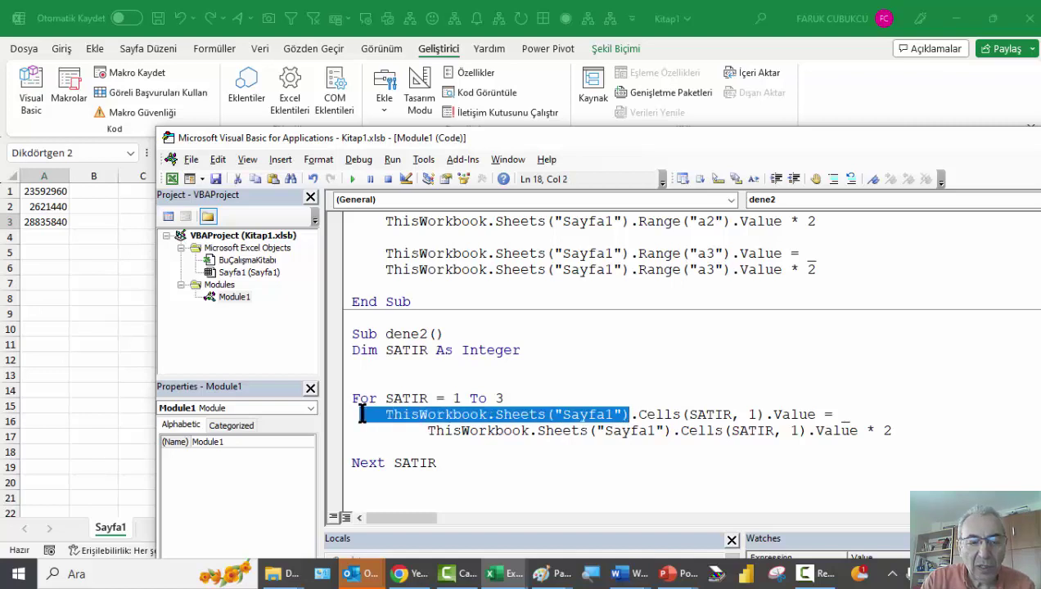
pyautogui.press('Delete')
pyautogui.click(388, 382)
pyautogui.write('With')
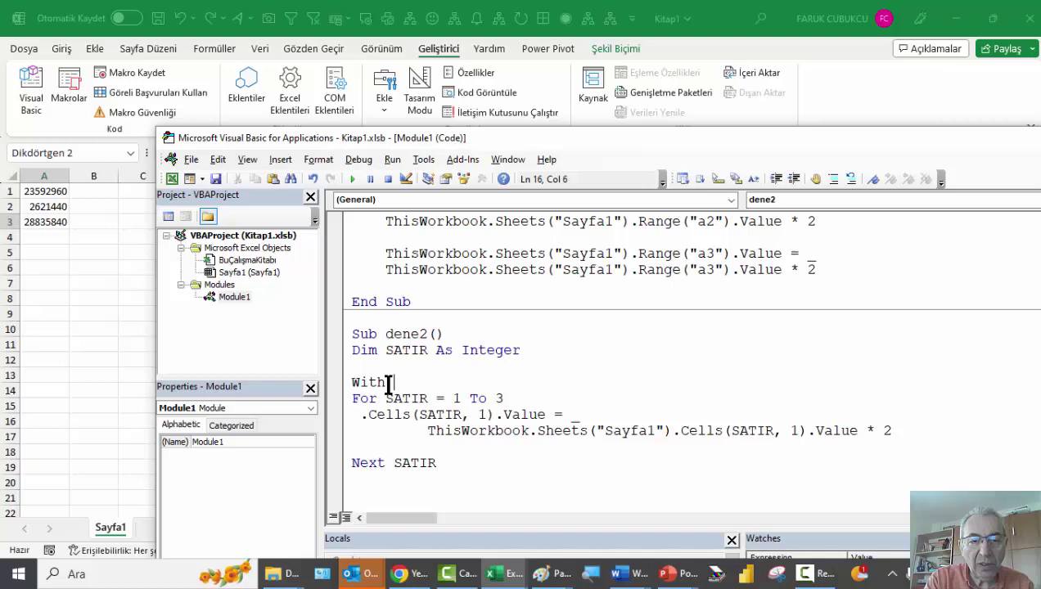
pyautogui.write('ThisWorkbook.Sheets("Sayfa1")')
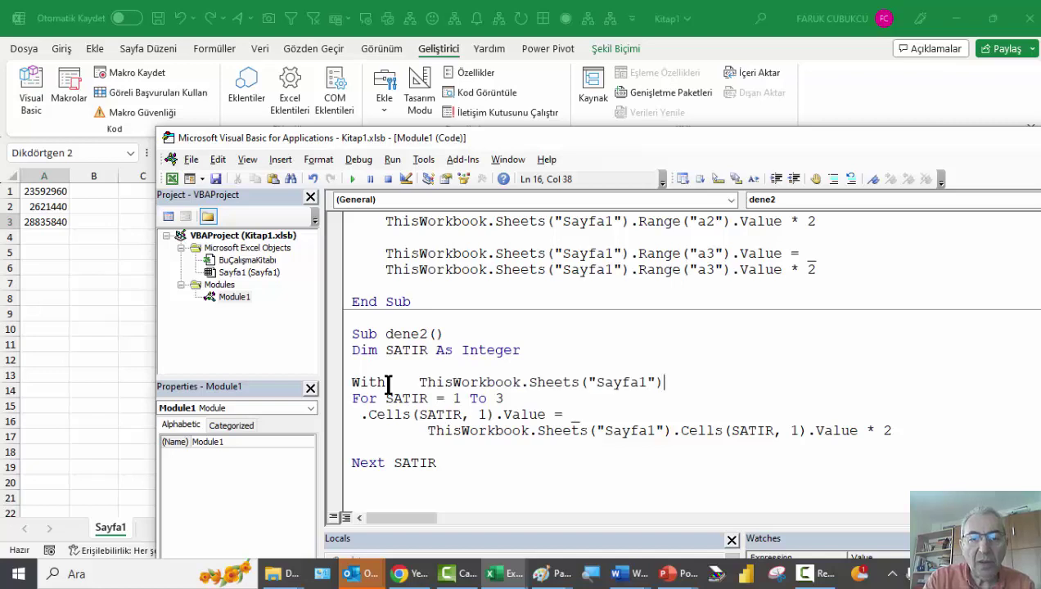
pyautogui.click(402, 382)
pyautogui.press('Delete')
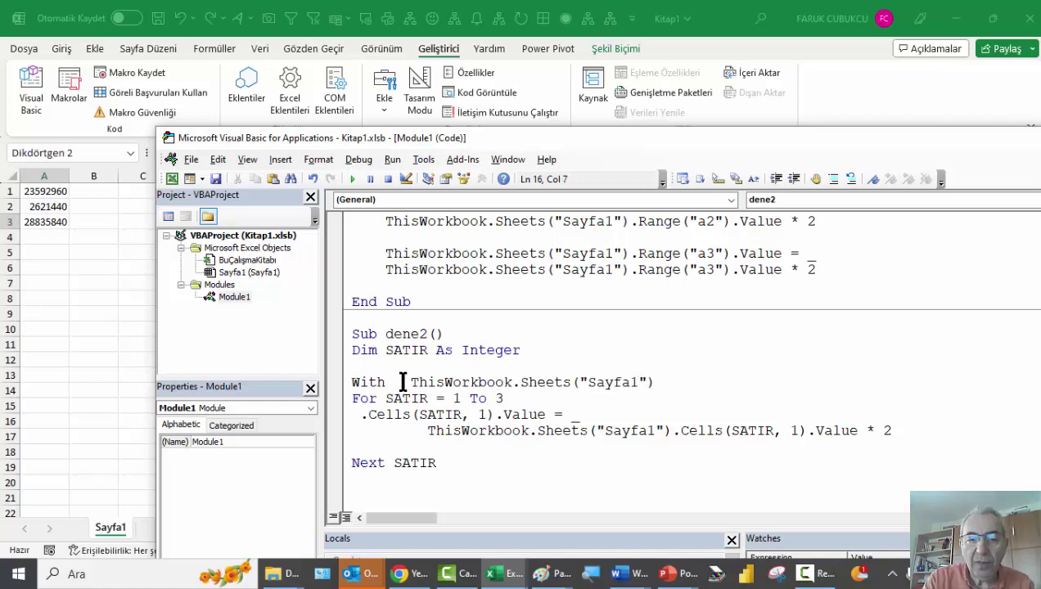
pyautogui.press('Delete')
pyautogui.press('Delete')
# Add End With after Next SATIR and shorten the doubling to one .Cells(SATIR, 1).Value line.
pyautogui.click(456, 463)
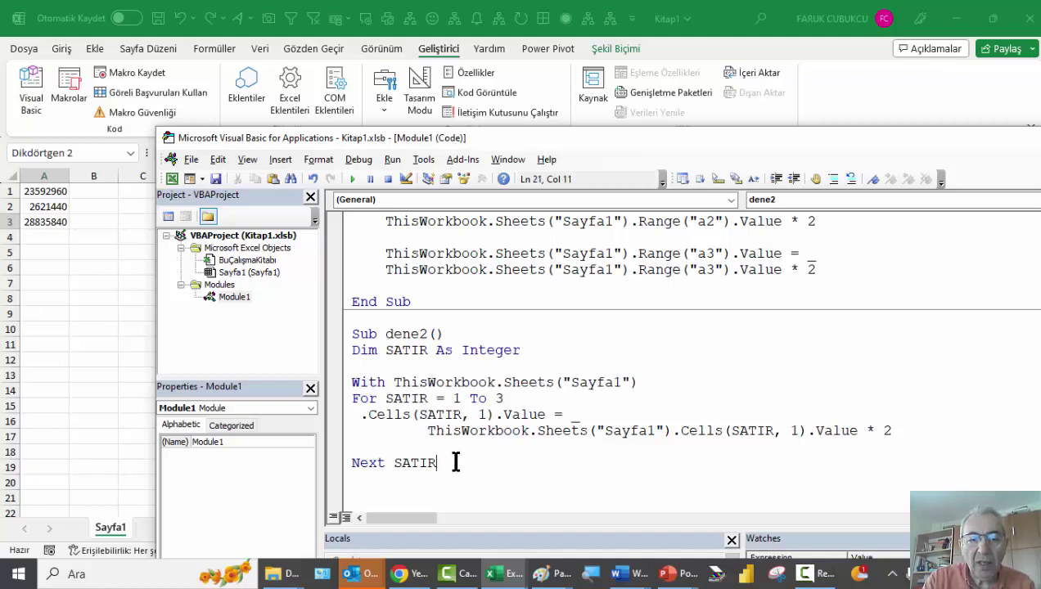
pyautogui.write('End Wi')
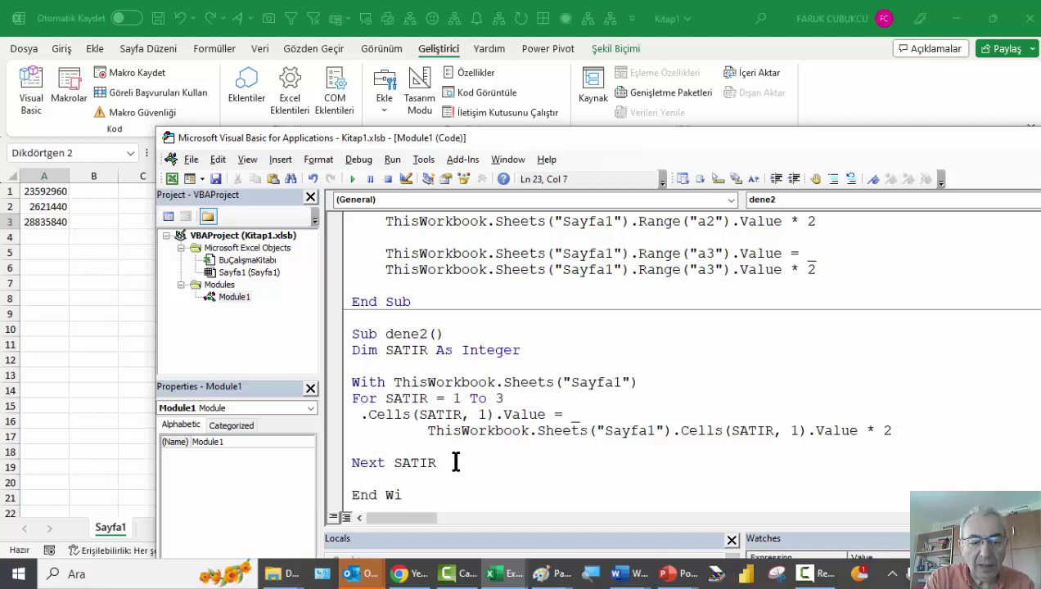
pyautogui.write('th')
pyautogui.press('Return')
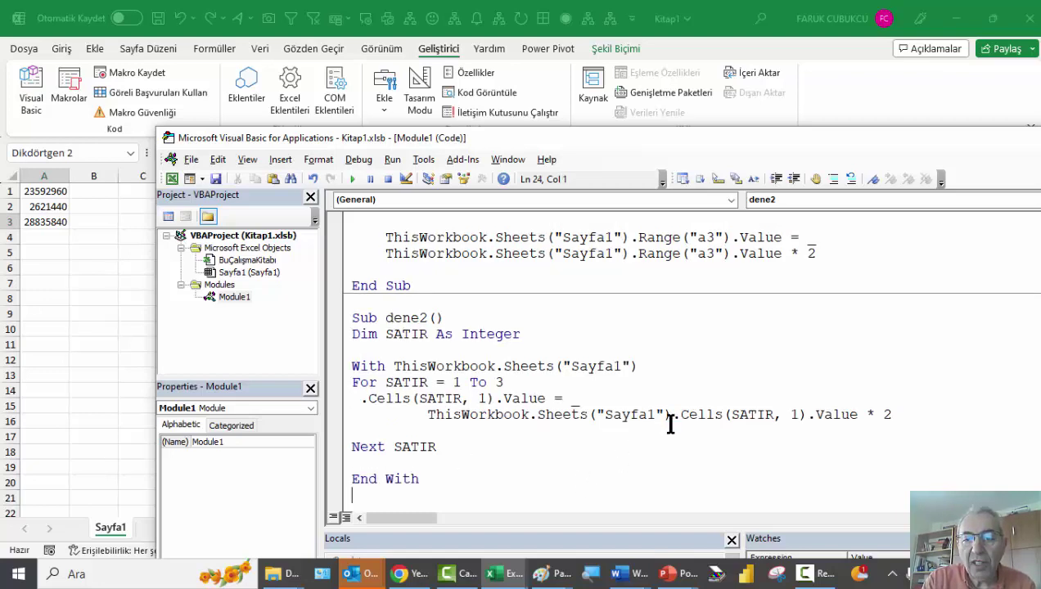
pyautogui.moveTo(670, 423); pyautogui.dragTo(401, 418)
pyautogui.press('Delete')
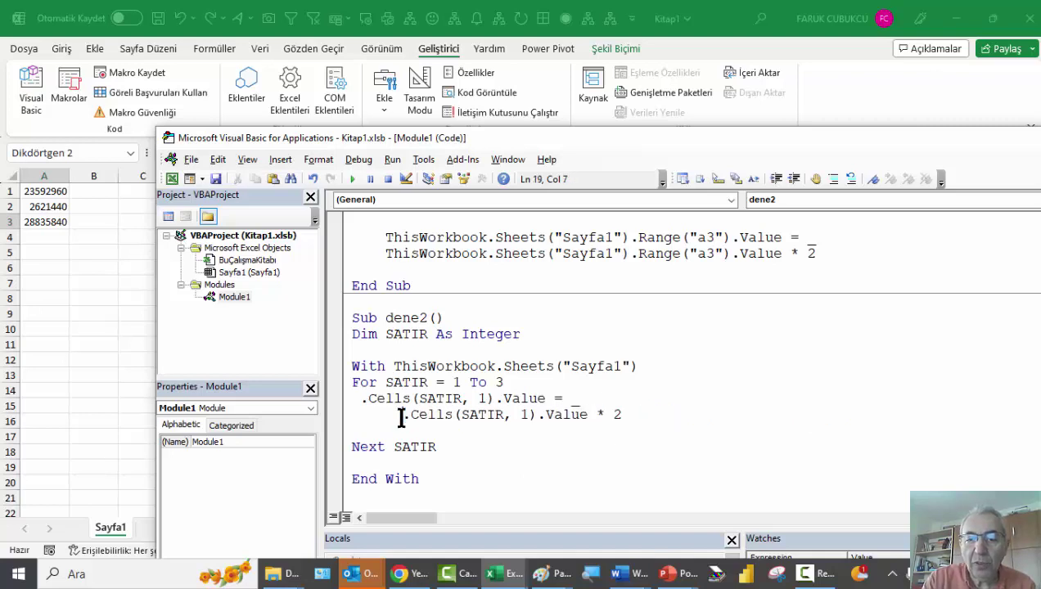
pyautogui.click(573, 399)
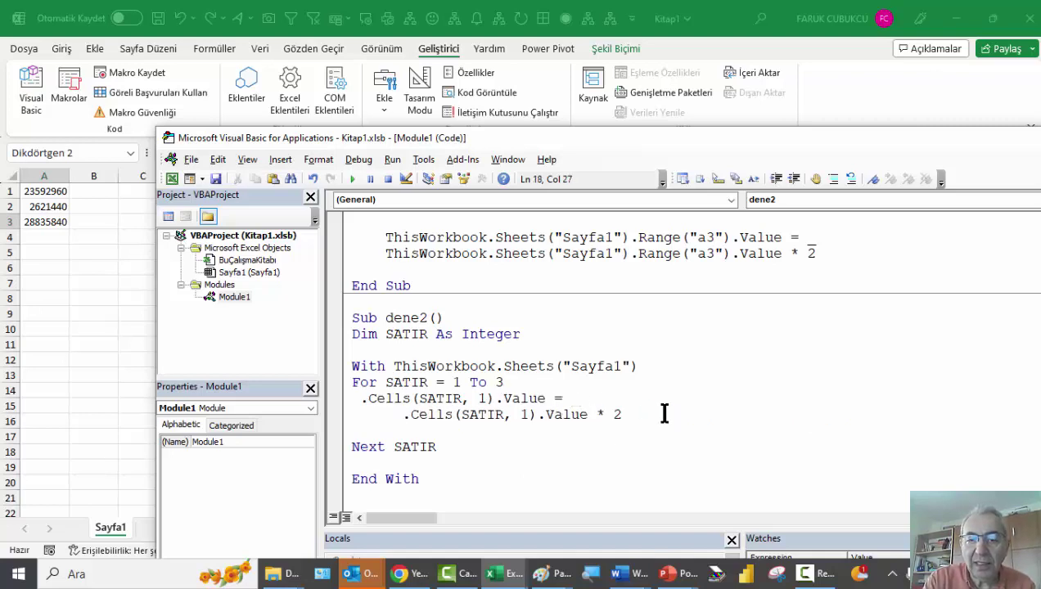
pyautogui.press('Delete')
pyautogui.press('Delete')
pyautogui.press('Delete')
pyautogui.press('Delete')
pyautogui.press('Delete')
pyautogui.press('Delete')
pyautogui.press('Delete')
pyautogui.press('Delete')
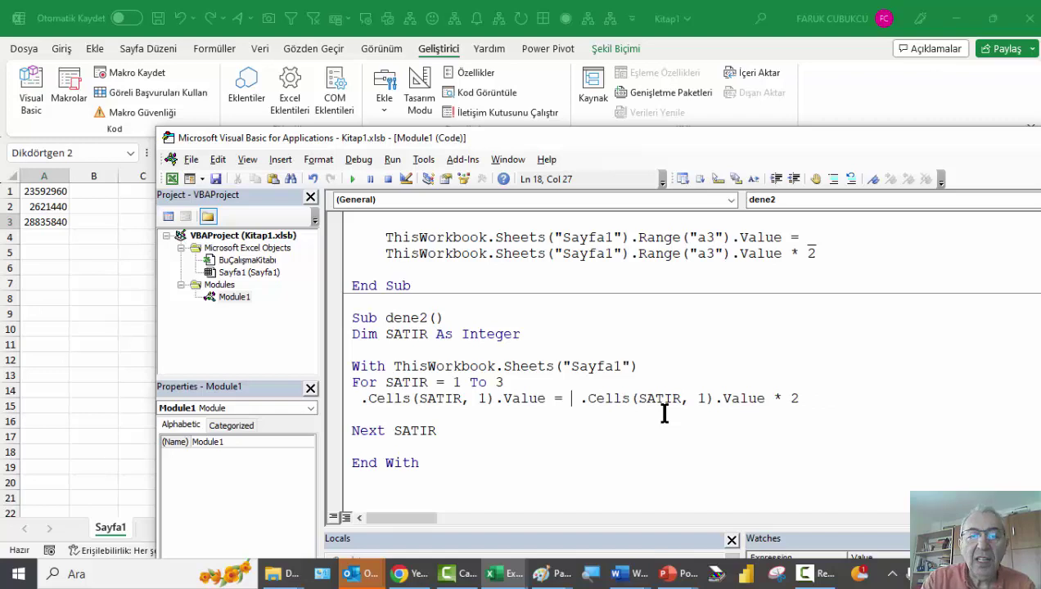
pyautogui.press('Delete')
pyautogui.press('Down')
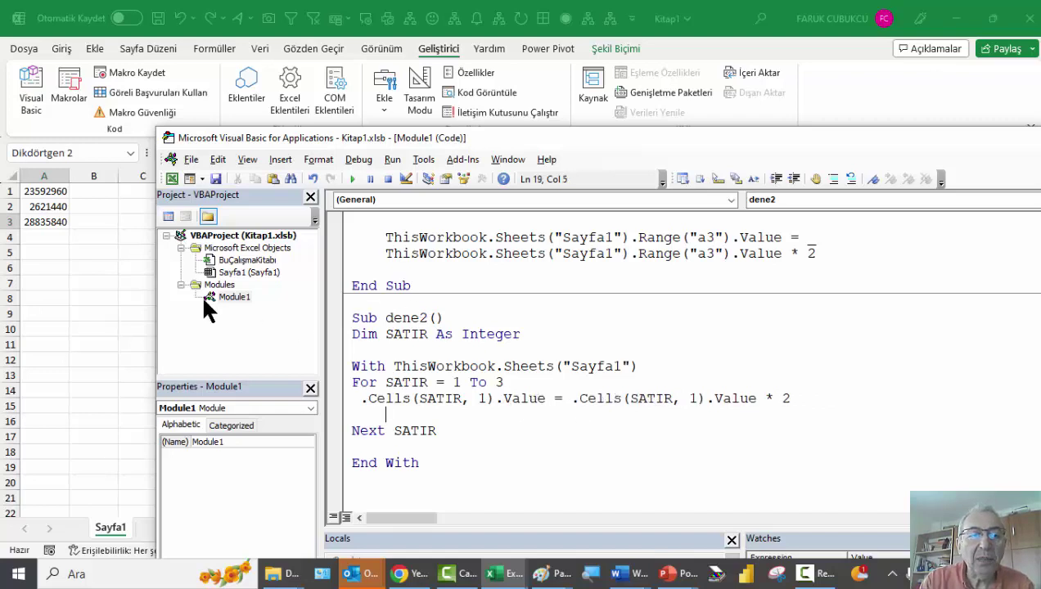
# Rerun dene2 with Düğme 2, pushing A1:A3 to 1,51E+09, 1,68E+08 and 1,85E+09, and return to the editor.
pyautogui.click(110, 298)
pyautogui.click(450, 328)
pyautogui.doubleClick(450, 327)
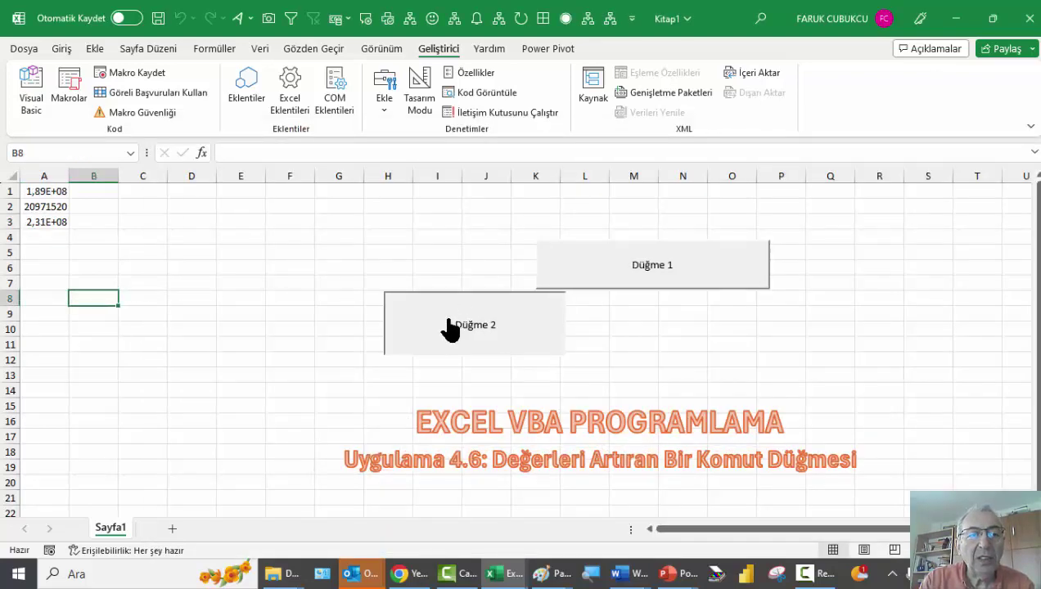
pyautogui.click(450, 328)
pyautogui.doubleClick(450, 328)
pyautogui.hotkey('alt', 'F11')
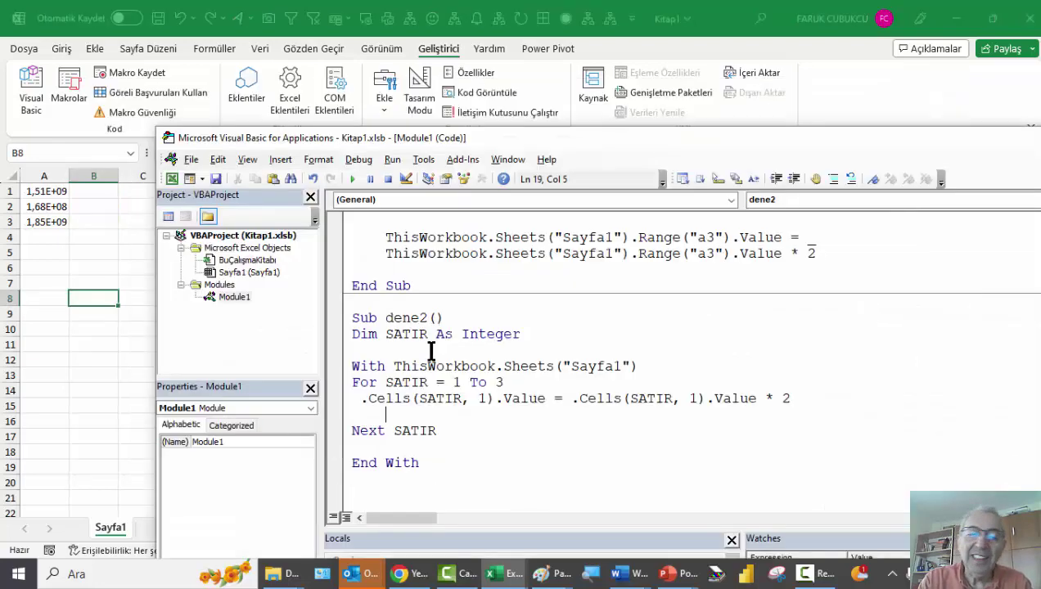